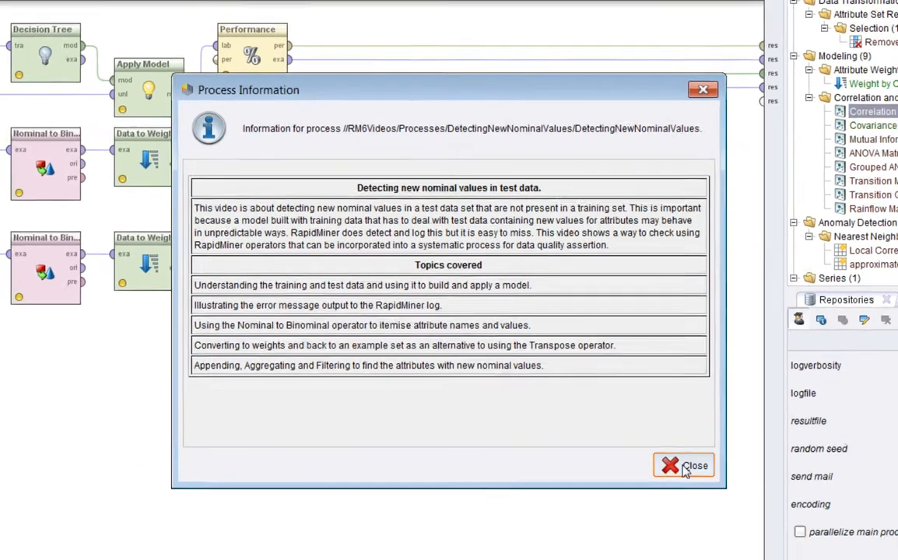
Dismiss the process information and examine the training data and test data generator settings inside the make data subprocess.
{"action": "left_click", "coordinate": [684, 467]}
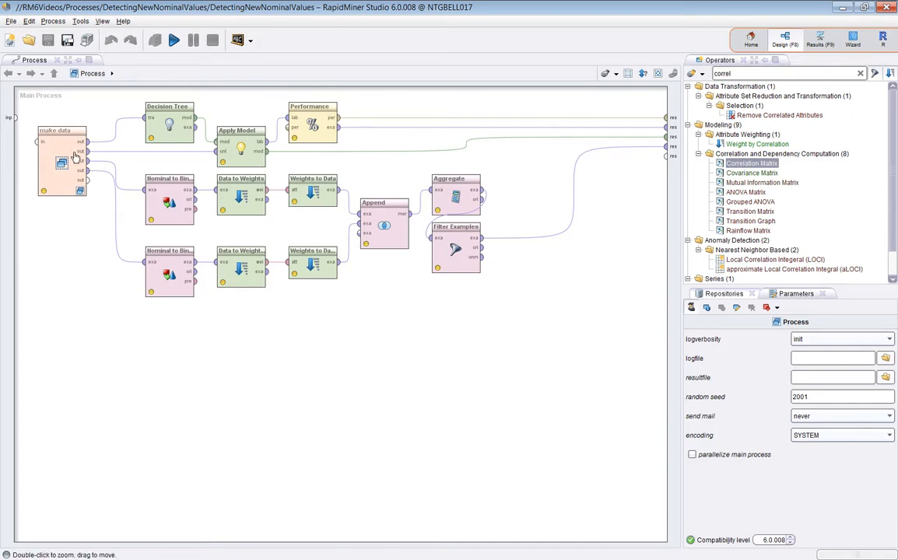
{"action": "left_click", "coordinate": [75, 158]}
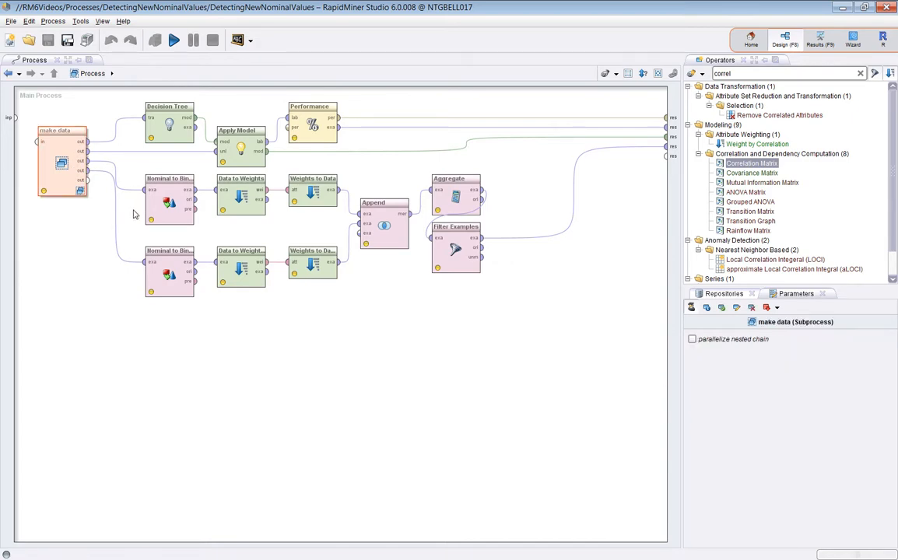
{"action": "left_click", "coordinate": [80, 192]}
{"action": "left_click", "coordinate": [92, 140]}
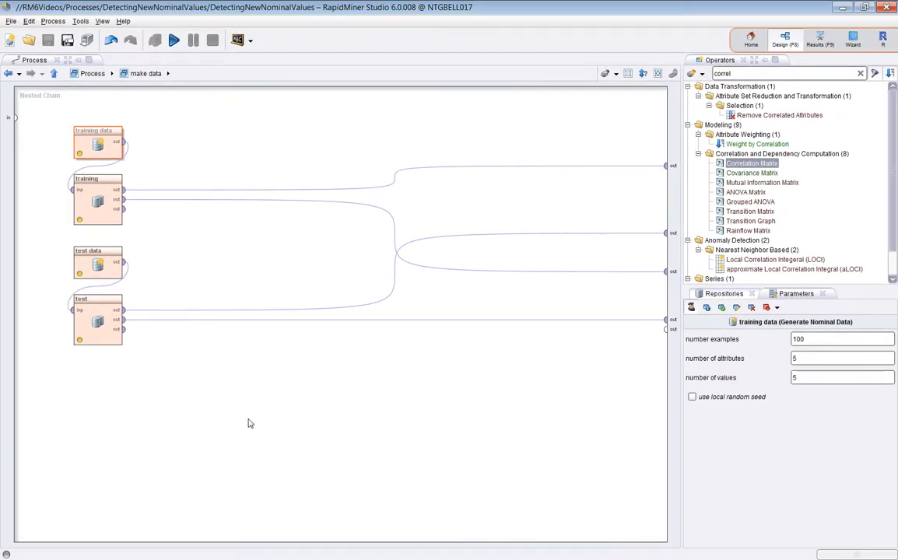
{"action": "left_click", "coordinate": [77, 251]}
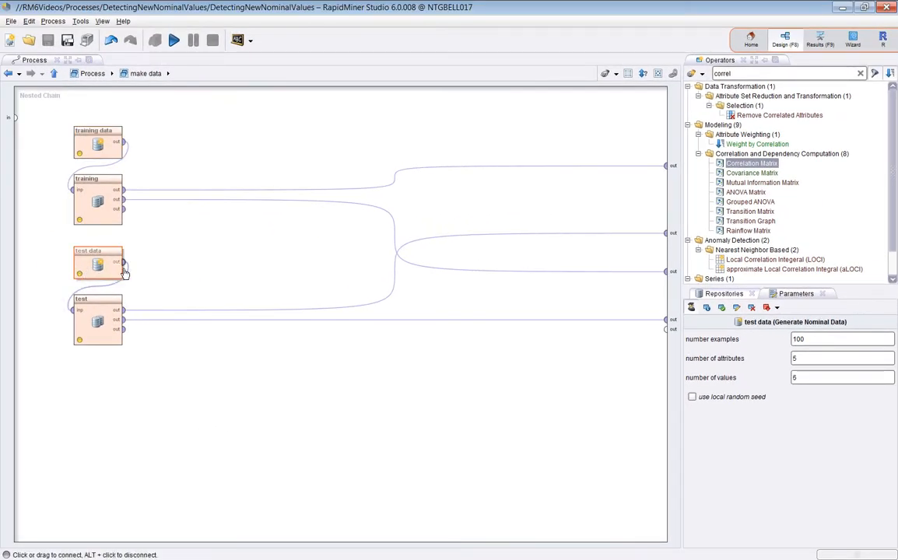
{"action": "left_click", "coordinate": [817, 378]}
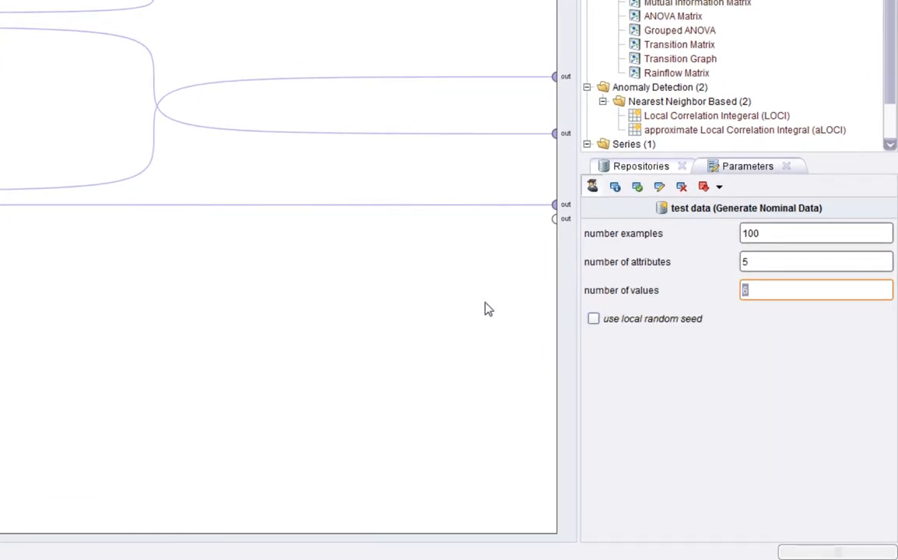
Return to the main process, set a breakpoint after the make data subprocess, and run the process.
{"action": "left_click", "coordinate": [168, 4]}
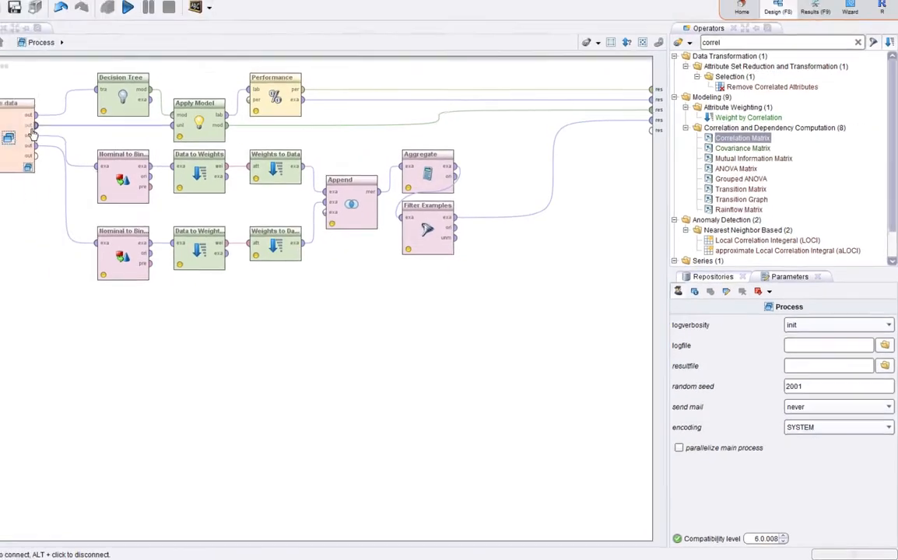
{"action": "left_click", "coordinate": [71, 171]}
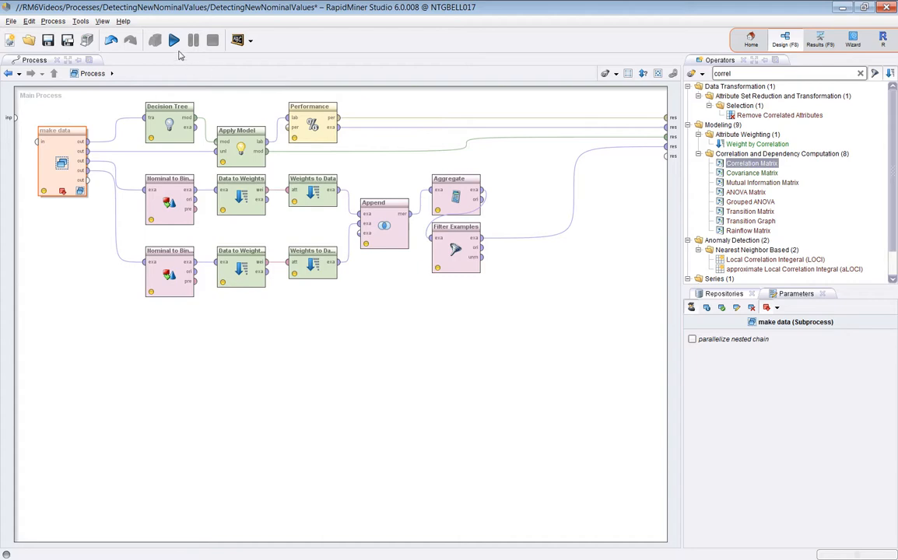
{"action": "left_click", "coordinate": [174, 41]}
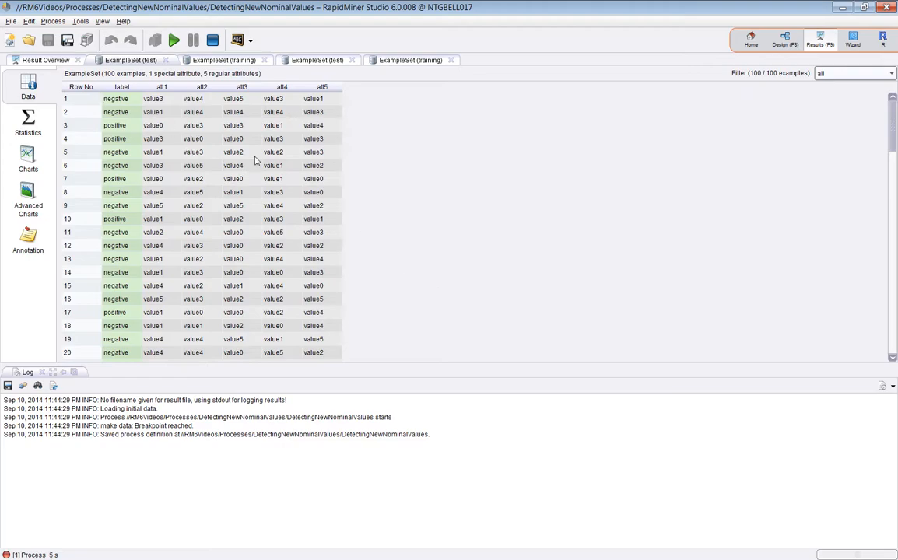
Examine att1's nominal value details in the training example set's statistics, sorted by nominal value.
{"action": "left_click", "coordinate": [200, 60]}
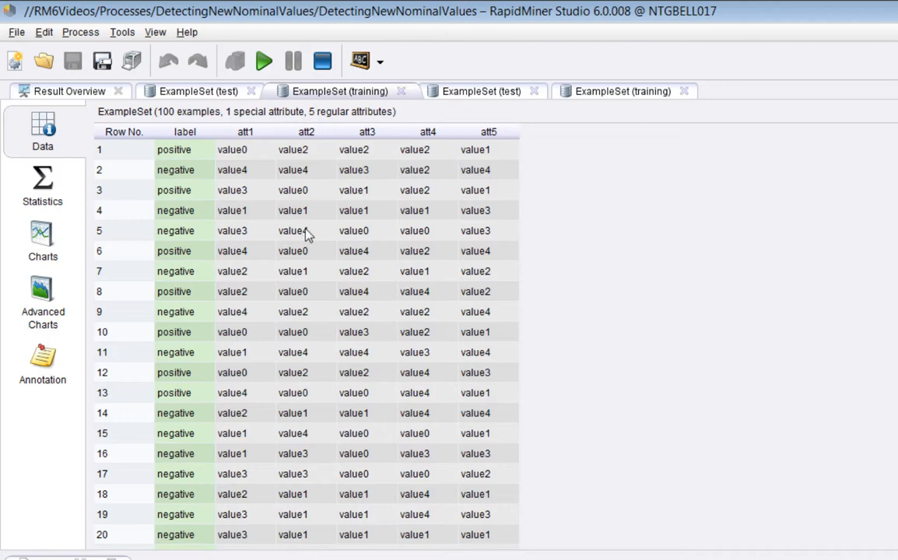
{"action": "left_click", "coordinate": [35, 193]}
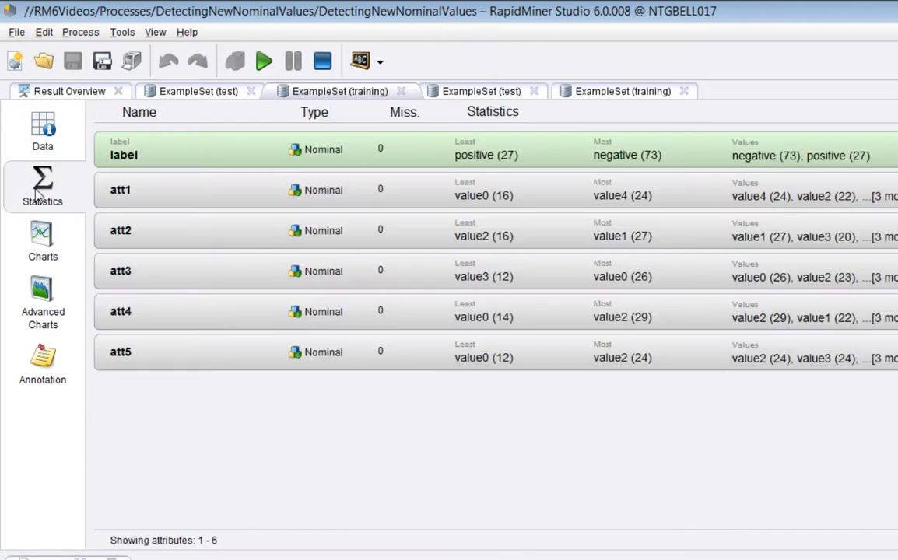
{"action": "left_click", "coordinate": [807, 182]}
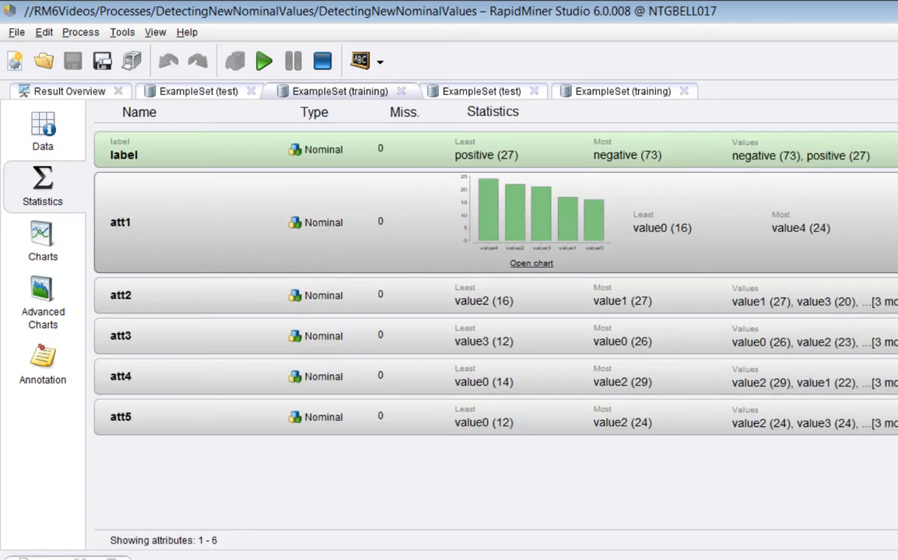
{"action": "left_click", "coordinate": [867, 207]}
{"action": "left_click", "coordinate": [483, 254]}
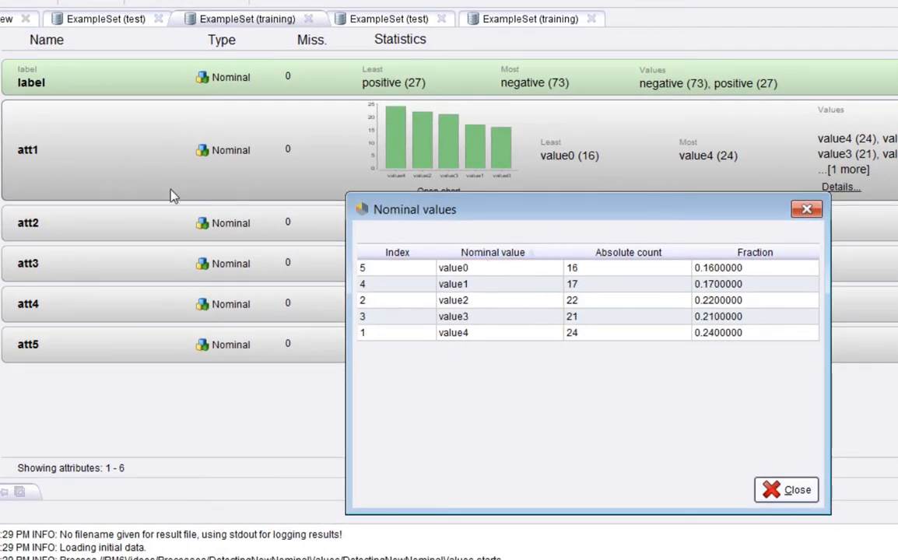
{"action": "left_click_drag", "start_coordinate": [482, 271], "coordinate": [498, 347]}
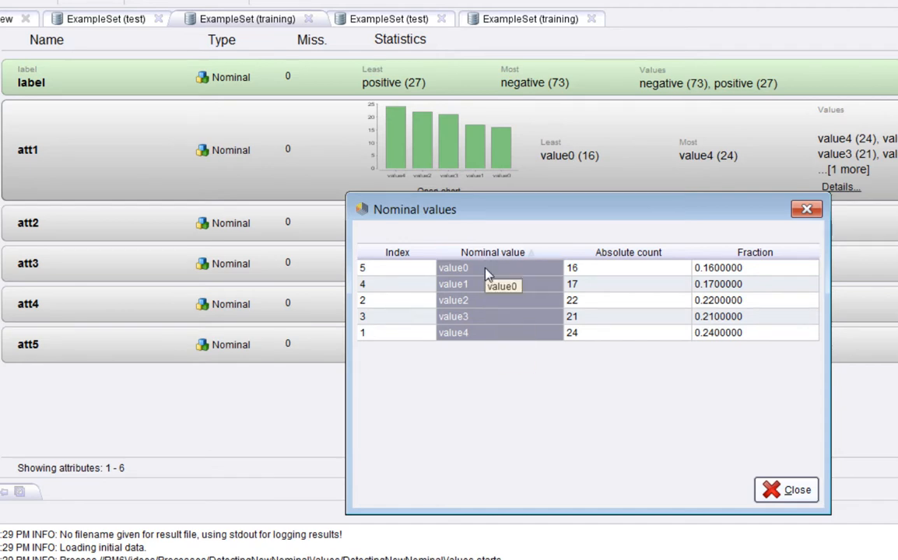
{"action": "left_click", "coordinate": [792, 496]}
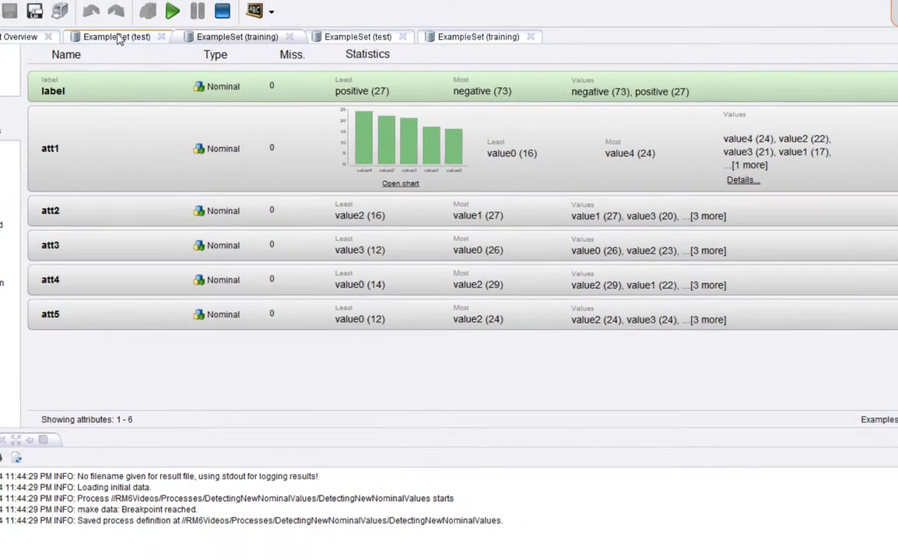
Examine att1's nominal value details in the test example set's statistics, sorted by nominal value.
{"action": "left_click", "coordinate": [106, 18]}
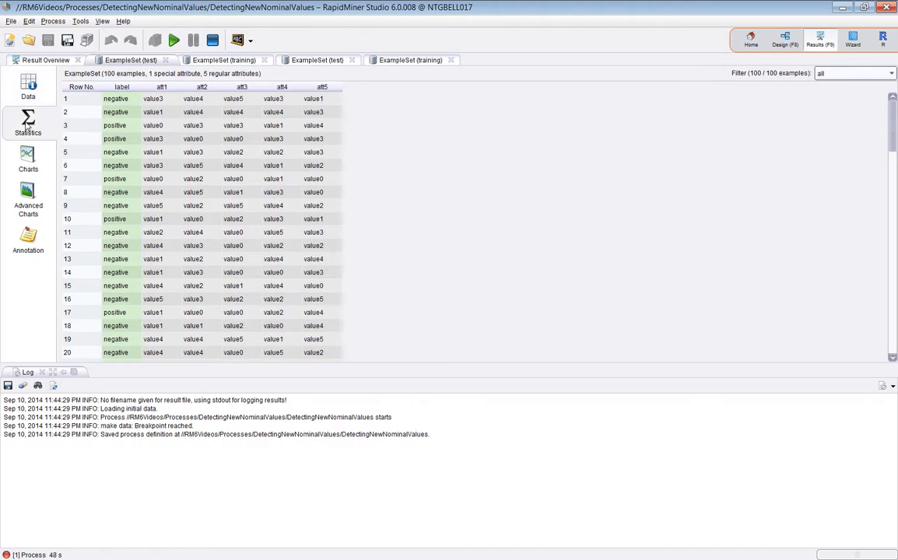
{"action": "left_click", "coordinate": [28, 120]}
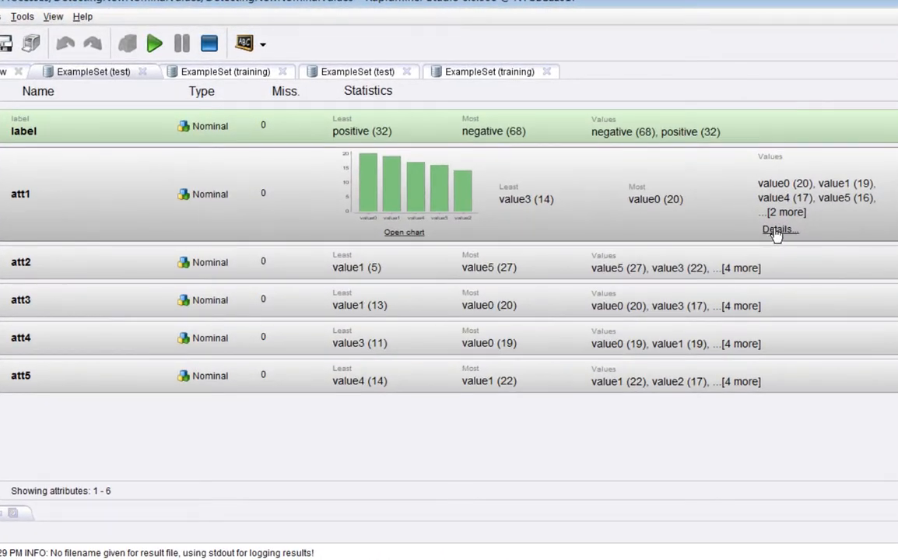
{"action": "left_click", "coordinate": [644, 181]}
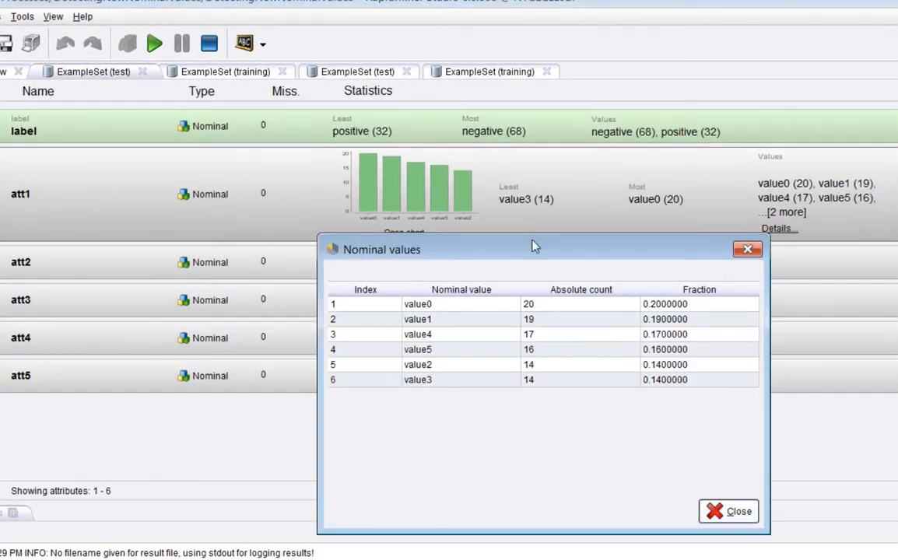
{"action": "left_click", "coordinate": [465, 290]}
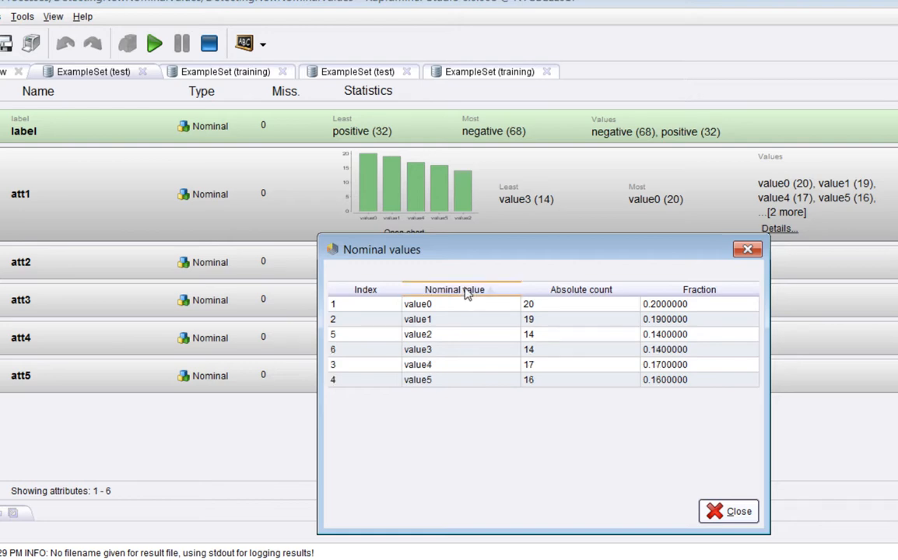
{"action": "left_click_drag", "start_coordinate": [455, 304], "coordinate": [451, 383]}
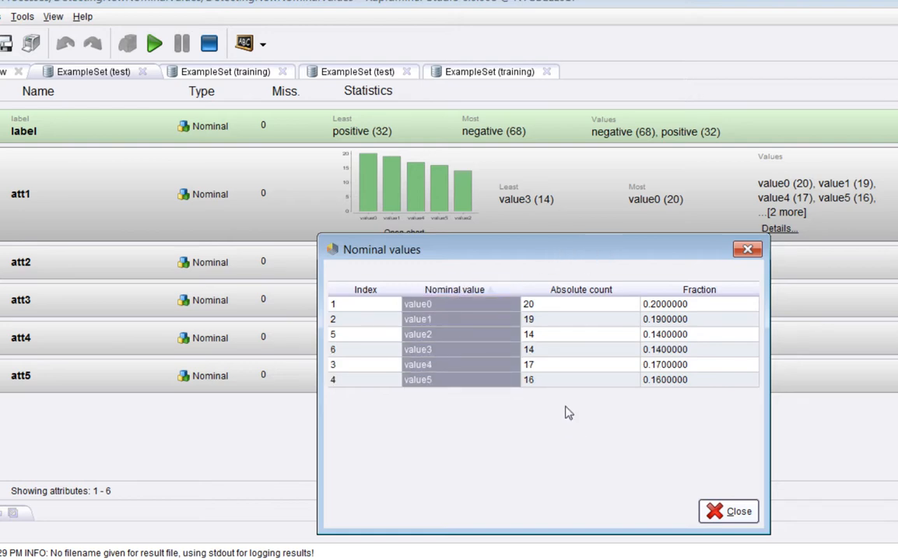
{"action": "left_click", "coordinate": [714, 510]}
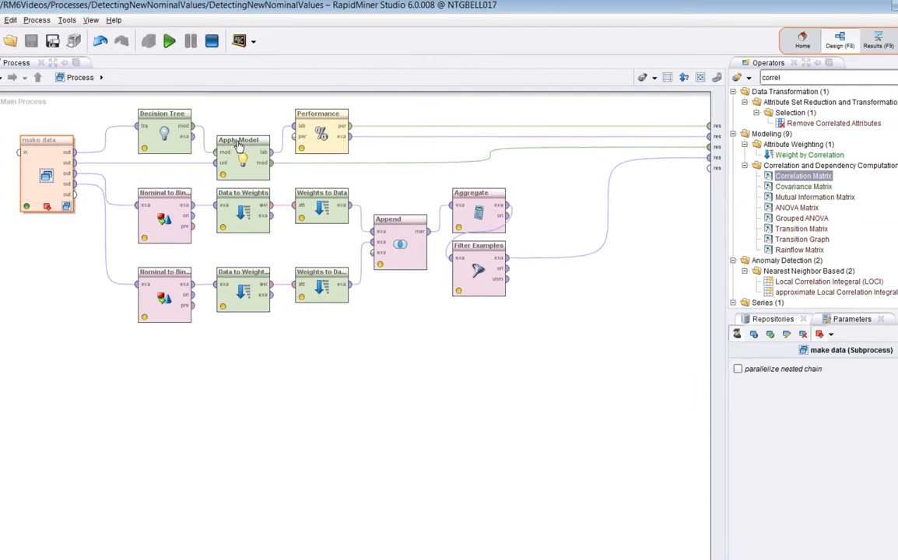
Move the breakpoint from the make data subprocess to the Decision Tree operator and restart the process.
{"action": "left_click", "coordinate": [159, 118]}
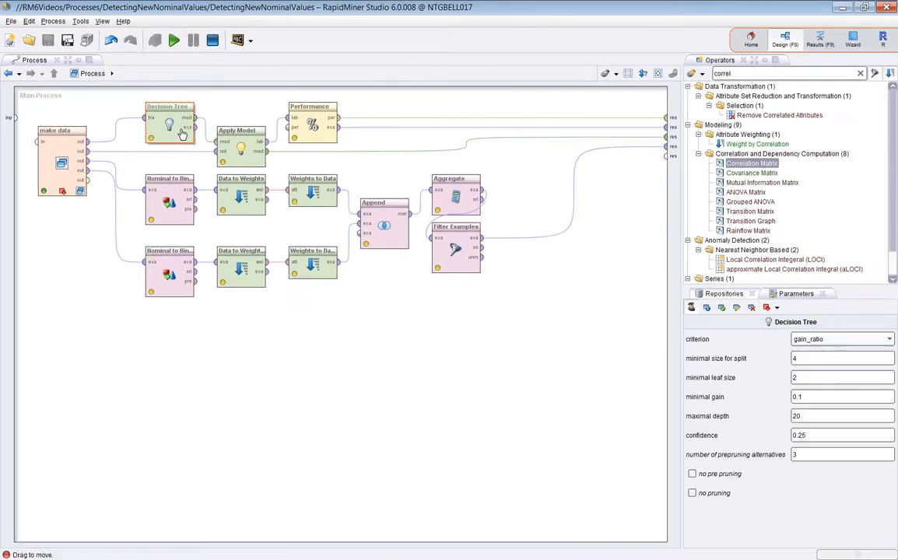
{"action": "left_click", "coordinate": [66, 152]}
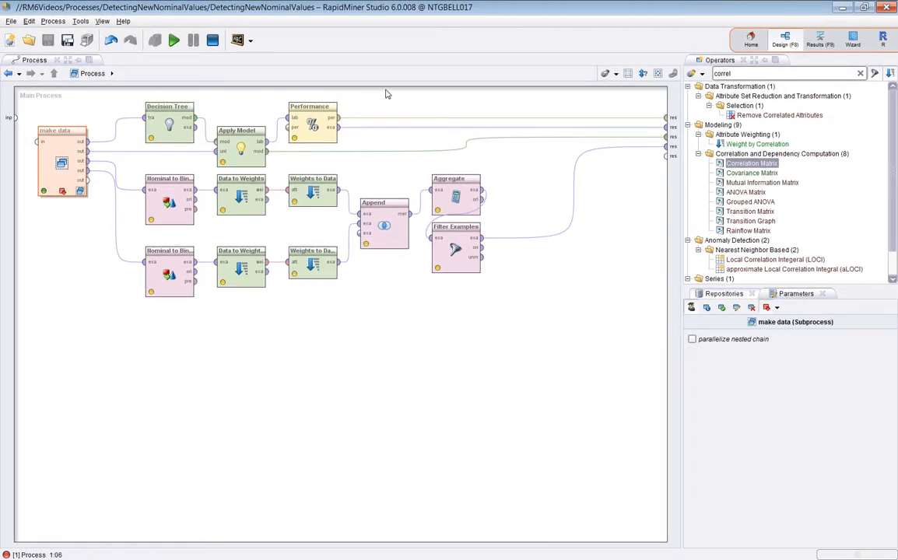
{"action": "left_click", "coordinate": [166, 121]}
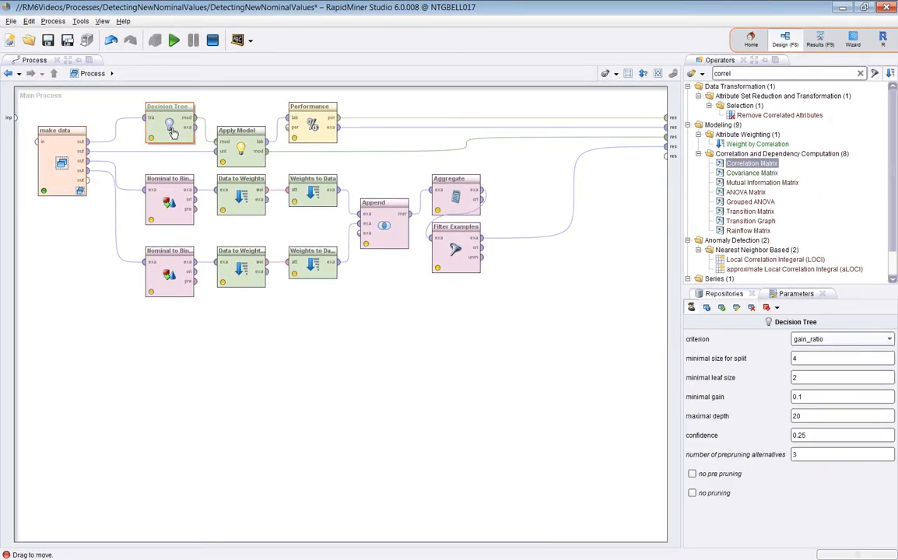
{"action": "left_click", "coordinate": [173, 39]}
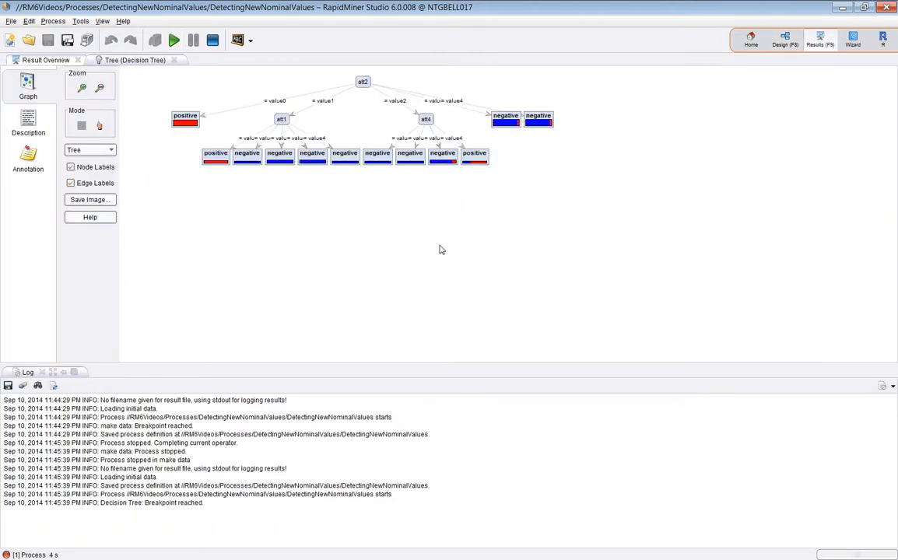
Spread out the value3 and value4 leaves in the decision tree graph and examine the branches of att2.
{"action": "left_click", "coordinate": [82, 88]}
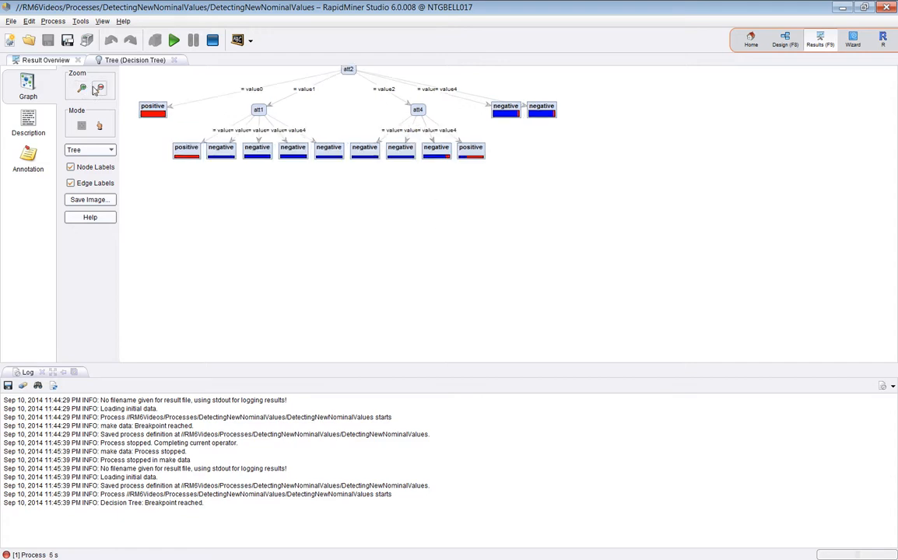
{"action": "left_click_drag", "start_coordinate": [350, 72], "coordinate": [423, 115]}
{"action": "left_click", "coordinate": [82, 88]}
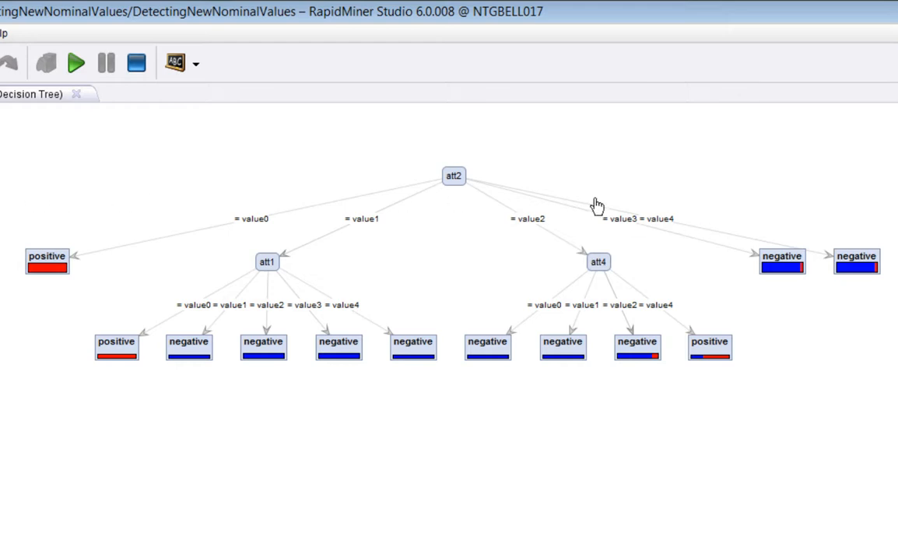
{"action": "left_click_drag", "start_coordinate": [862, 265], "coordinate": [897, 227]}
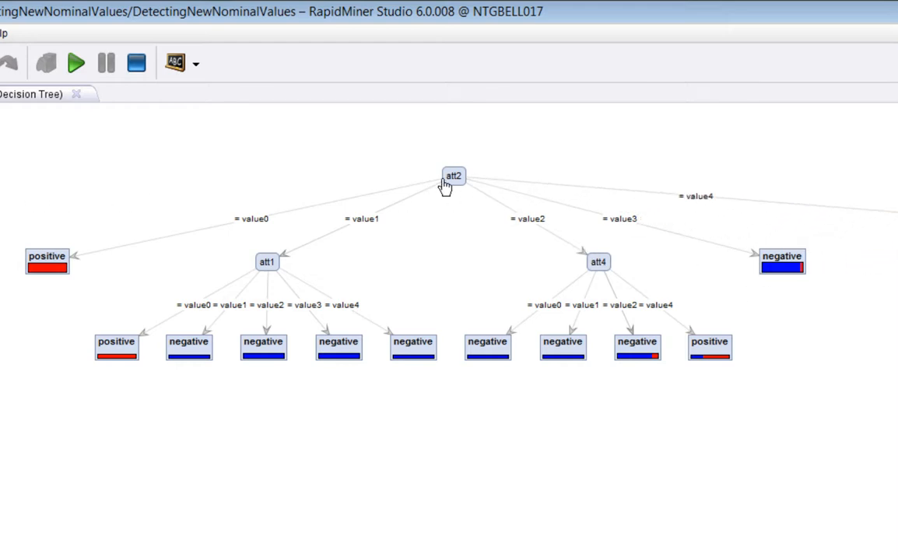
{"action": "left_click_drag", "start_coordinate": [789, 266], "coordinate": [878, 268]}
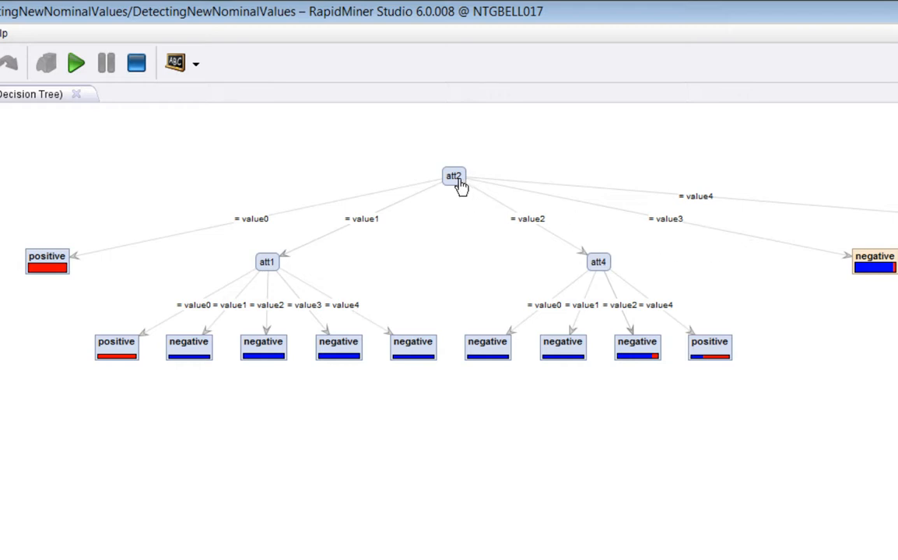
{"action": "mouse_move", "coordinate": [461, 185]}
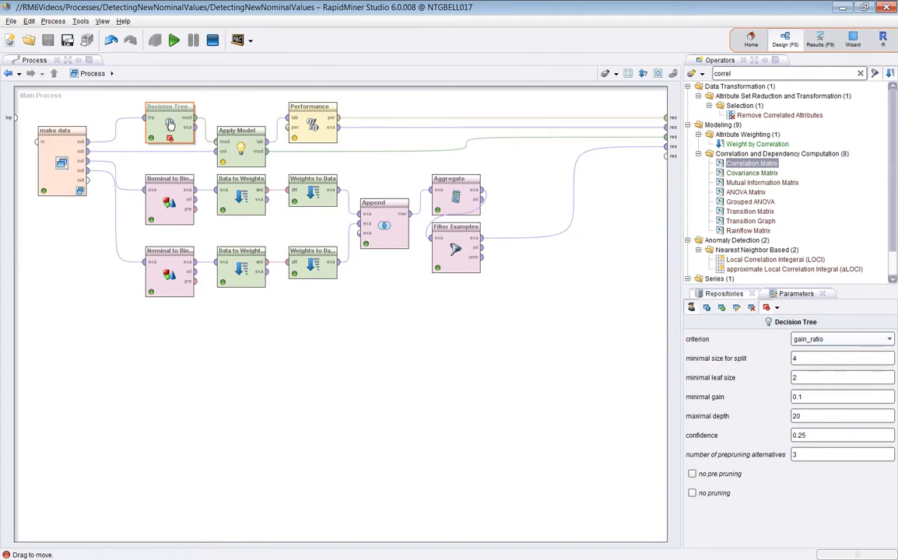
Replace the Decision Tree breakpoint with one after the Performance operator and restart the process.
{"action": "left_click", "coordinate": [238, 142]}
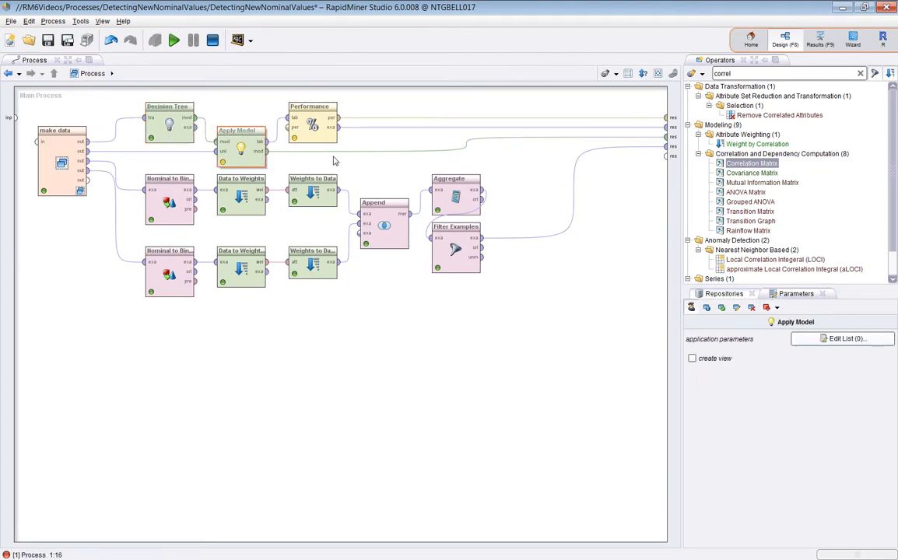
{"action": "left_click", "coordinate": [300, 126]}
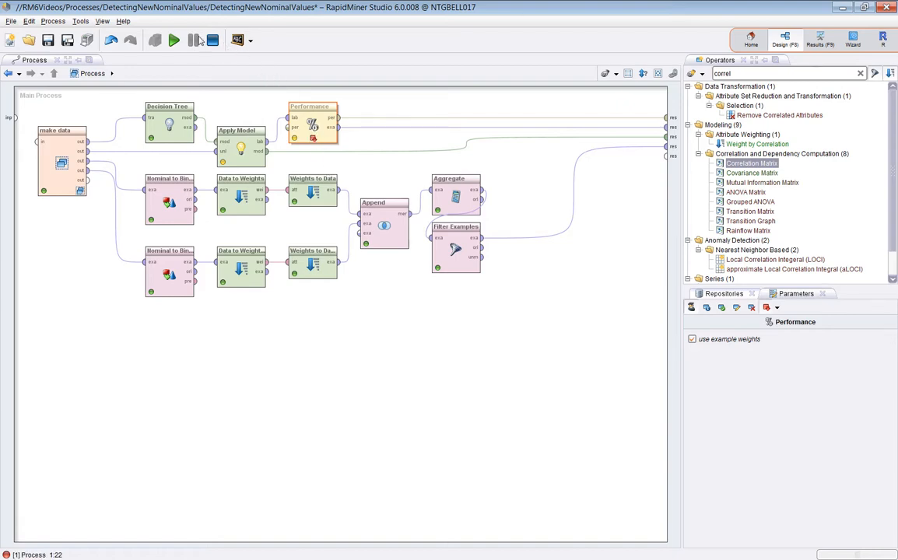
{"action": "left_click", "coordinate": [176, 41]}
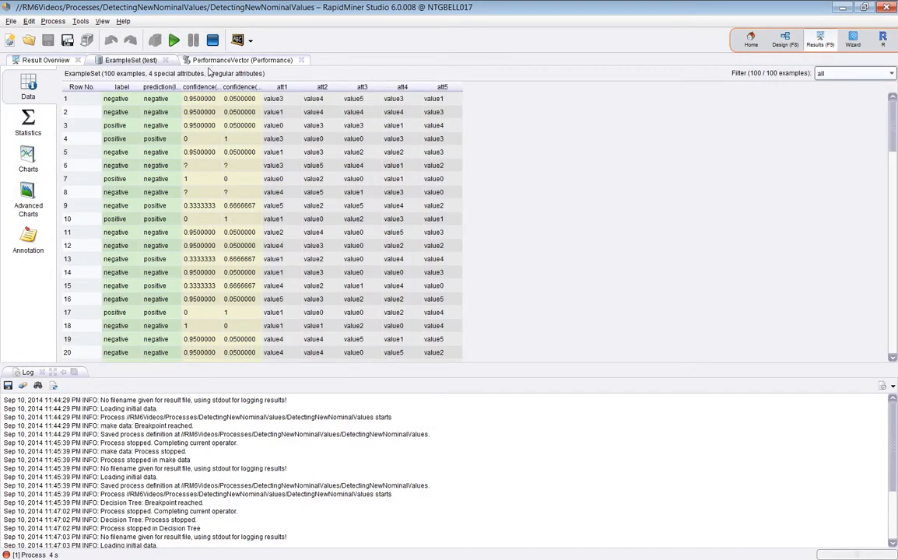
Check the Performance accuracy table and widen the prediction(label) column in the test example set to read its full heading.
{"action": "left_click", "coordinate": [207, 62]}
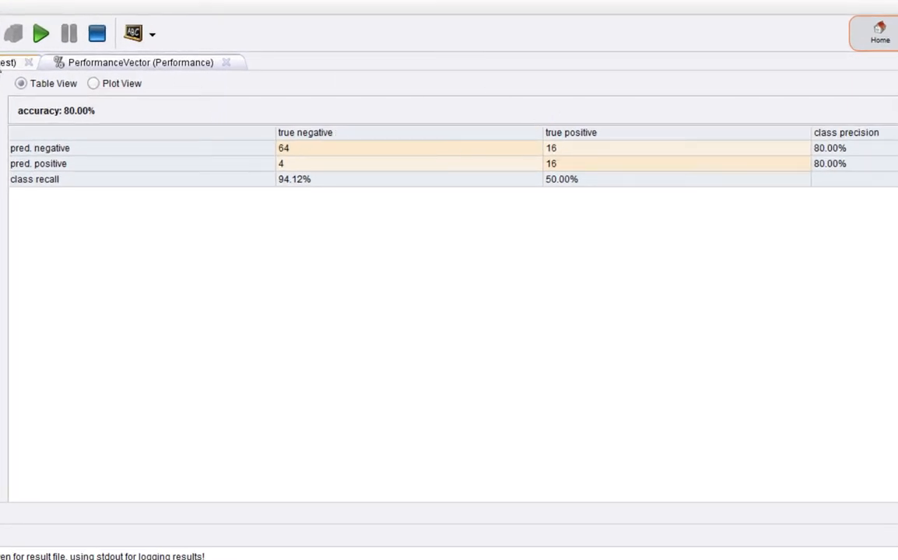
{"action": "left_click", "coordinate": [6, 62]}
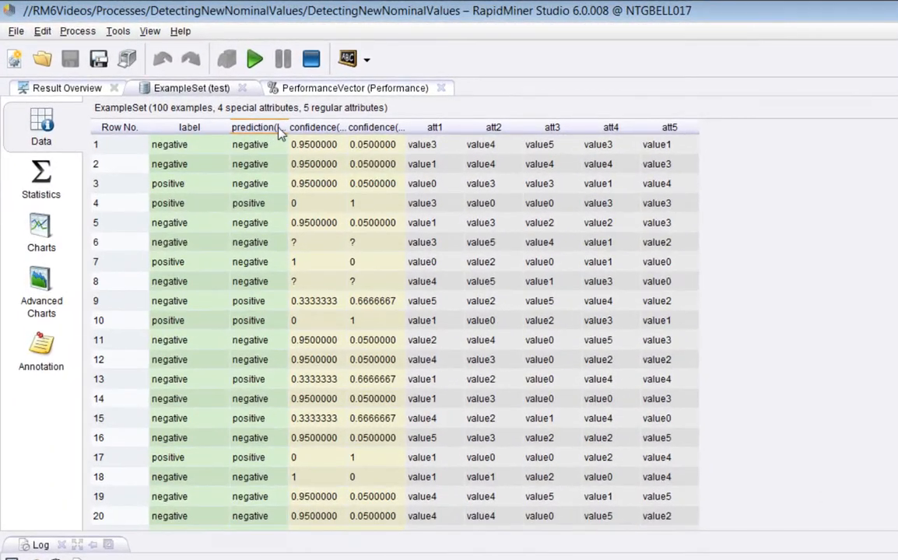
{"action": "left_click_drag", "start_coordinate": [286, 132], "coordinate": [364, 133]}
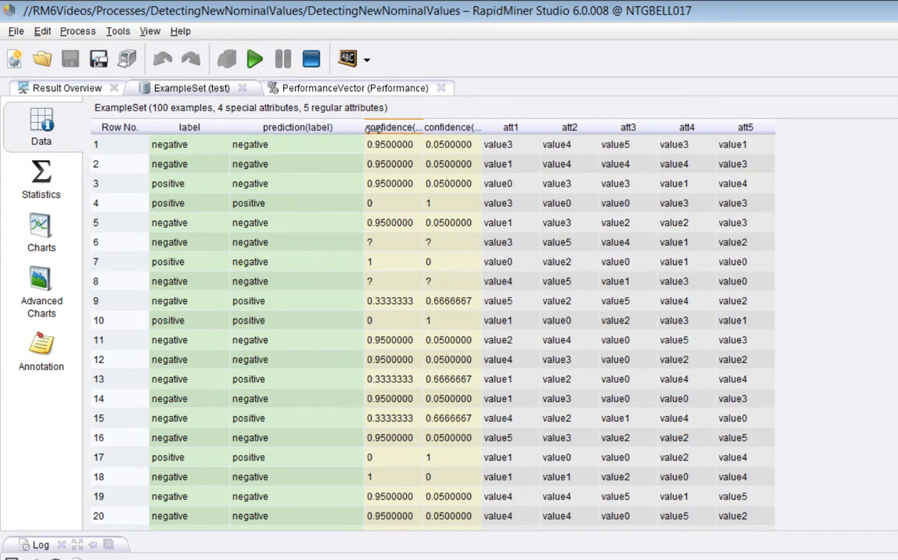
Widen both confidence columns and examine the unknown confidences in rows 6 and 8 together with row 6's att2 value.
{"action": "left_click_drag", "start_coordinate": [434, 133], "coordinate": [469, 132]}
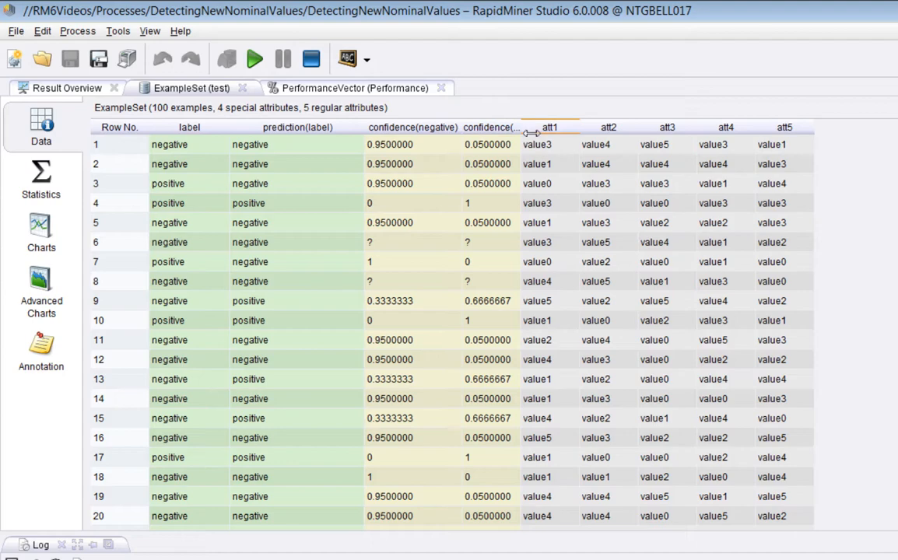
{"action": "left_click_drag", "start_coordinate": [530, 134], "coordinate": [575, 133]}
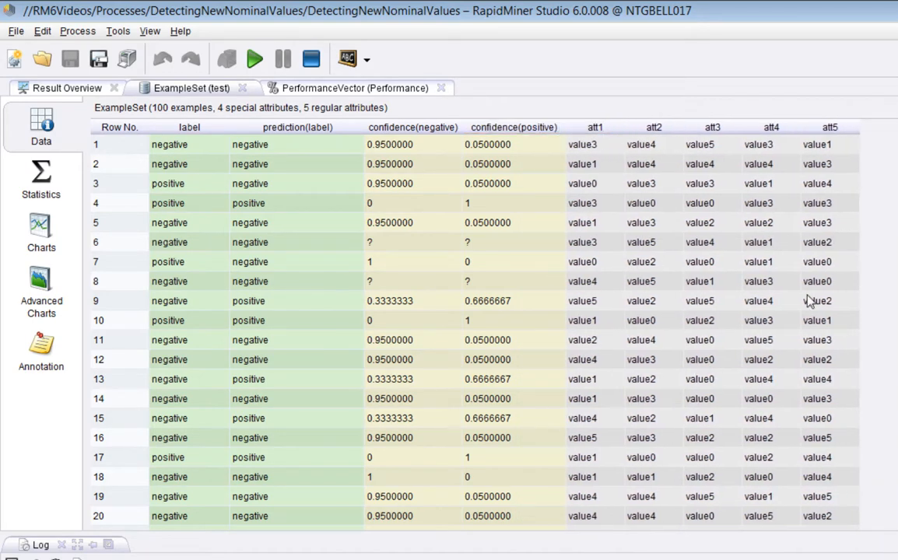
{"action": "left_click_drag", "start_coordinate": [388, 240], "coordinate": [533, 247]}
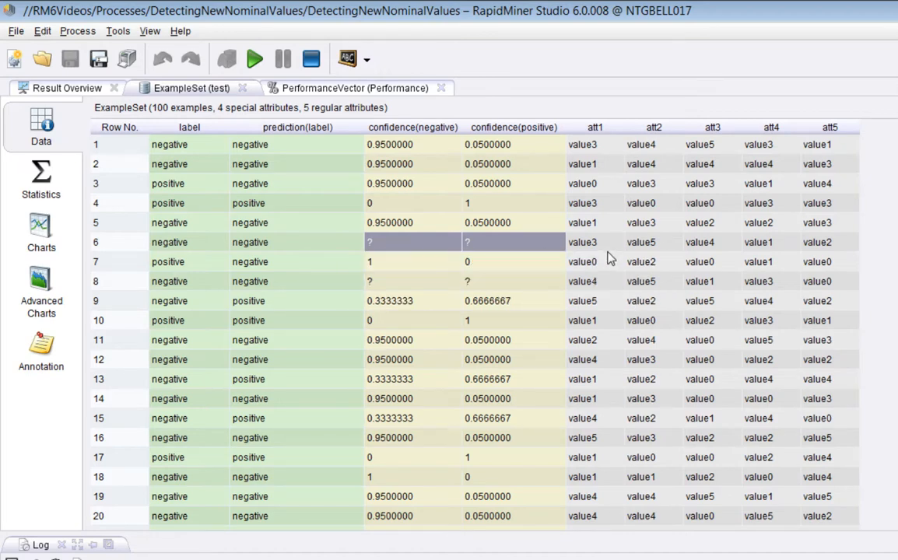
{"action": "left_click", "coordinate": [653, 243]}
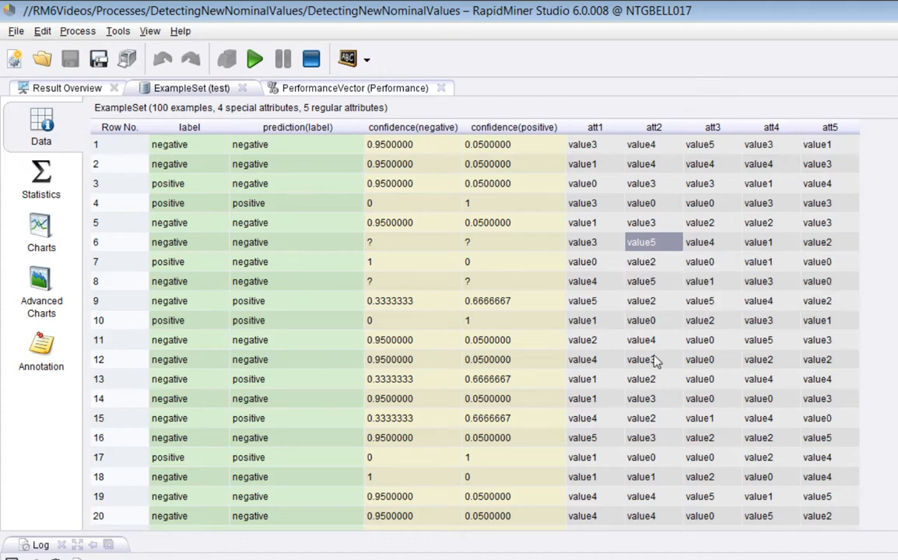
{"action": "left_click_drag", "start_coordinate": [385, 275], "coordinate": [483, 280]}
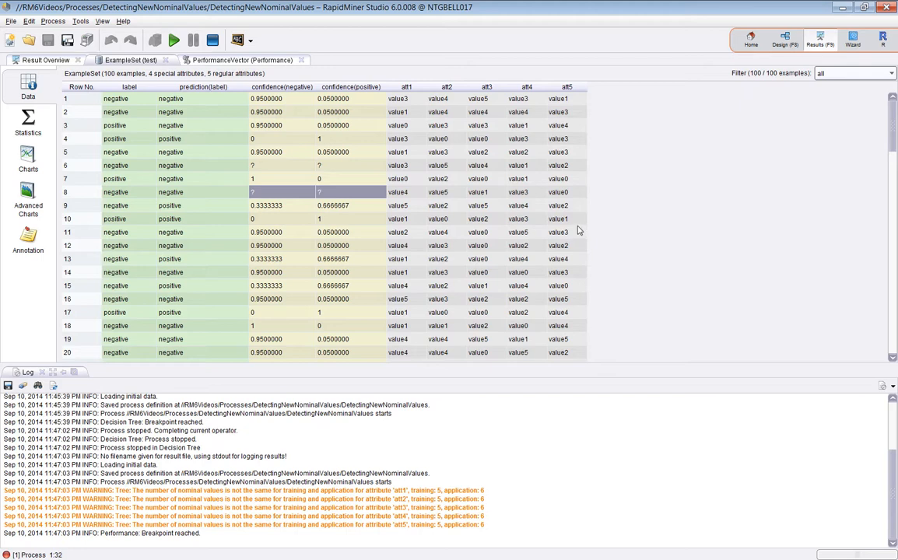
Remove the Performance operator's breakpoint and review the Nominal to Binominal, Data to Weights and Weights to Data operators in both branches.
{"action": "left_click", "coordinate": [786, 43]}
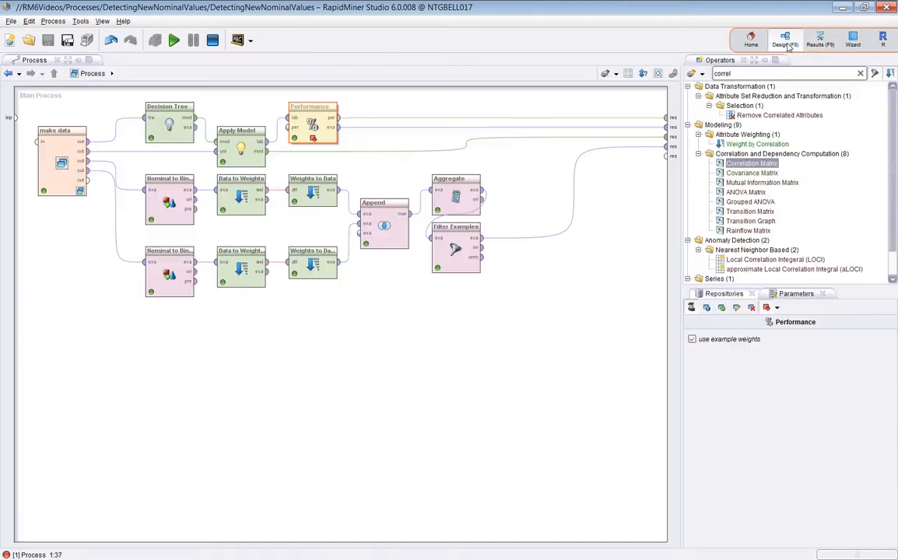
{"action": "left_click", "coordinate": [317, 126]}
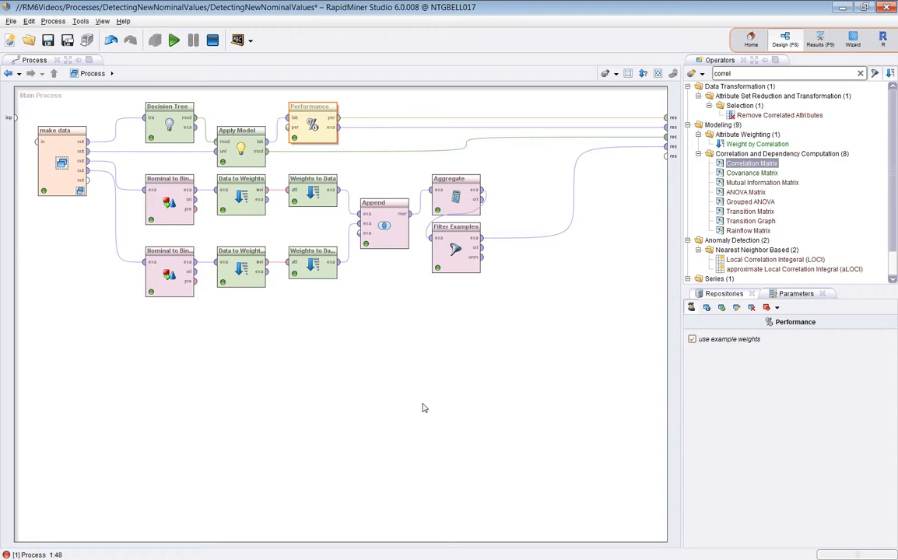
{"action": "left_click", "coordinate": [167, 187]}
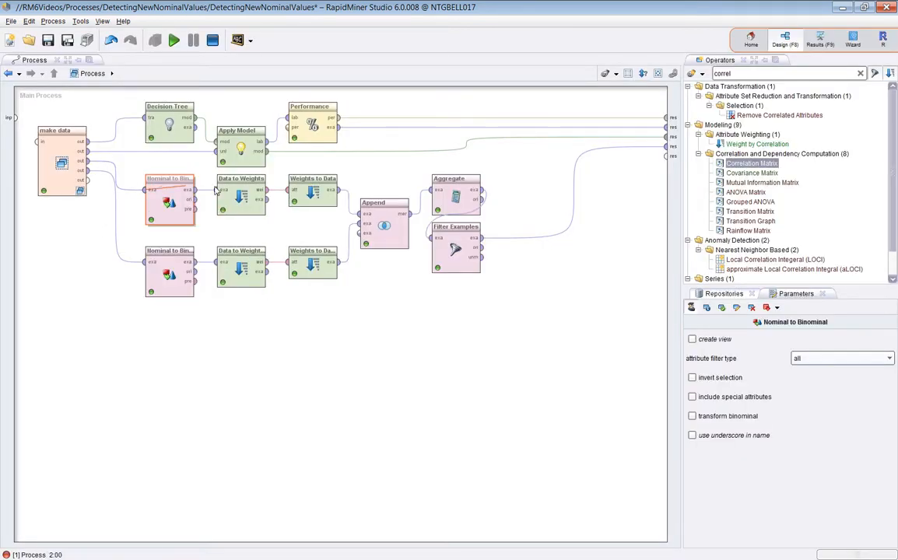
{"action": "left_click", "coordinate": [230, 186]}
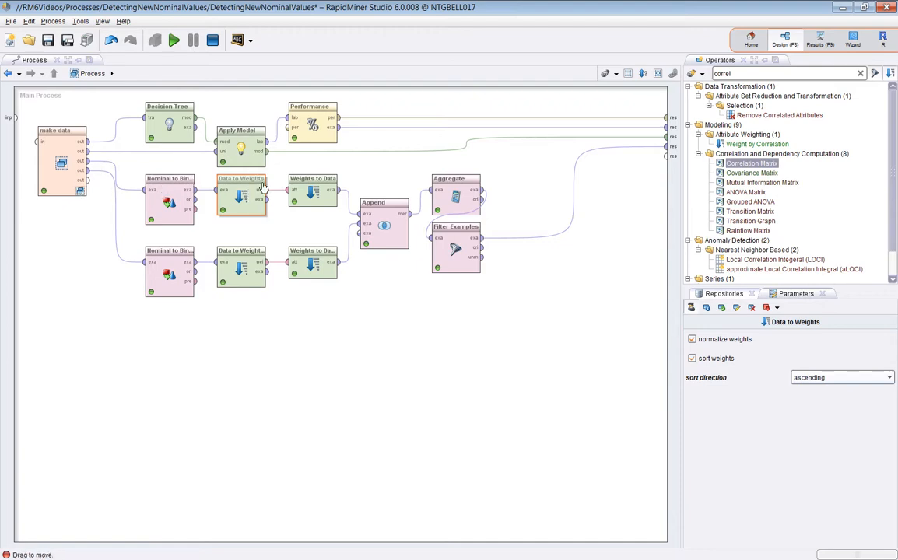
{"action": "left_click", "coordinate": [164, 257]}
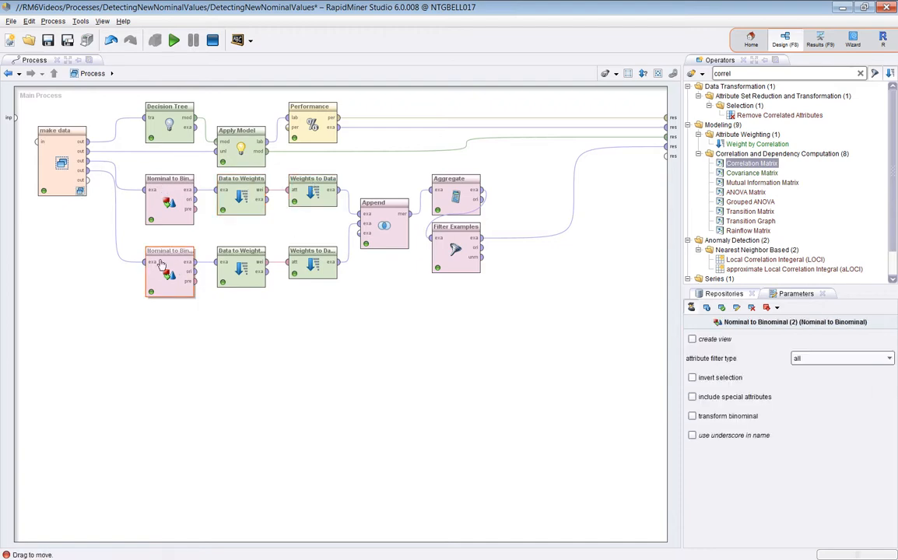
{"action": "left_click", "coordinate": [237, 262]}
{"action": "left_click", "coordinate": [299, 261]}
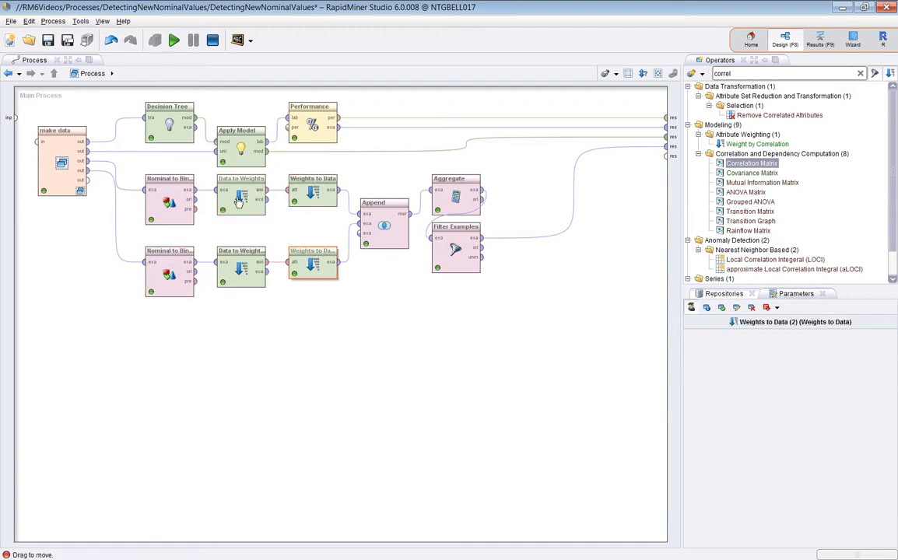
Set breakpoints before and after the upper branch's Nominal to Binominal operator and restart the process.
{"action": "left_click", "coordinate": [172, 196]}
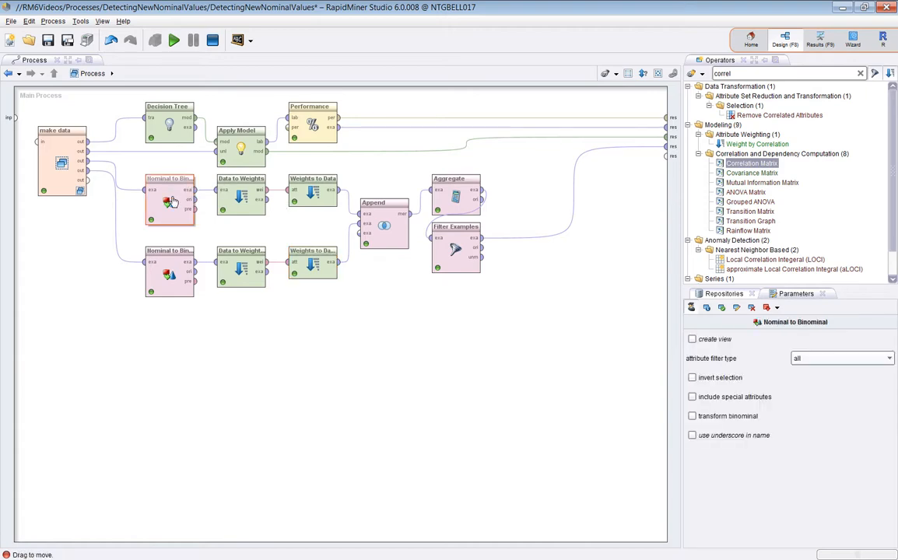
{"action": "key", "text": "F7"}
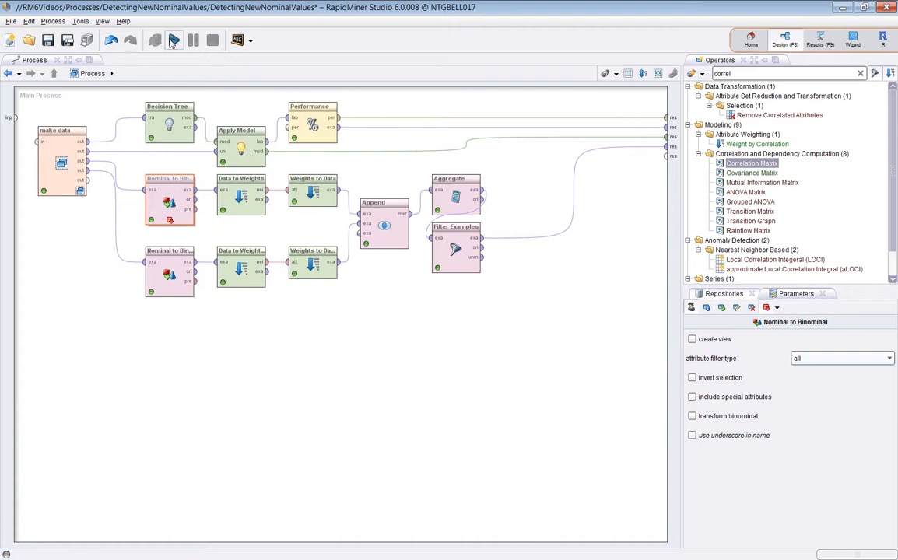
{"action": "right_click", "coordinate": [163, 192]}
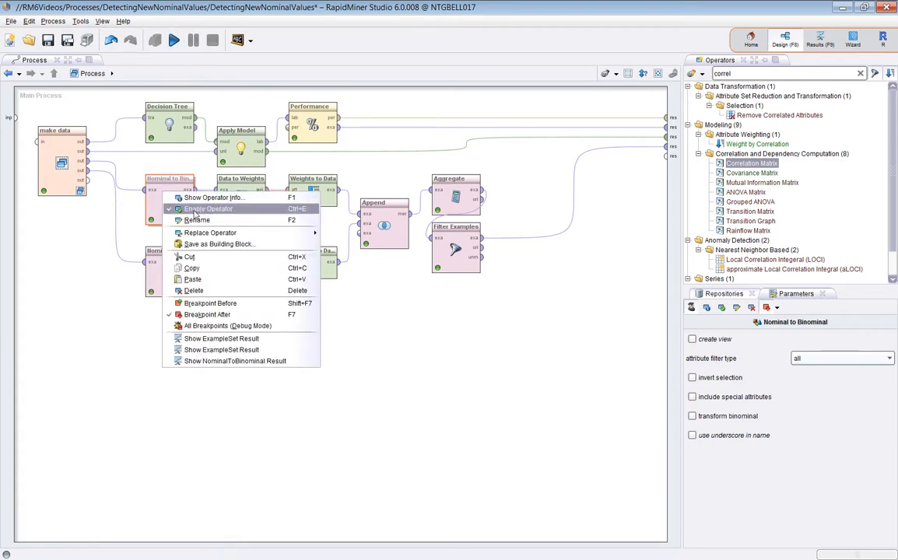
{"action": "left_click", "coordinate": [226, 303]}
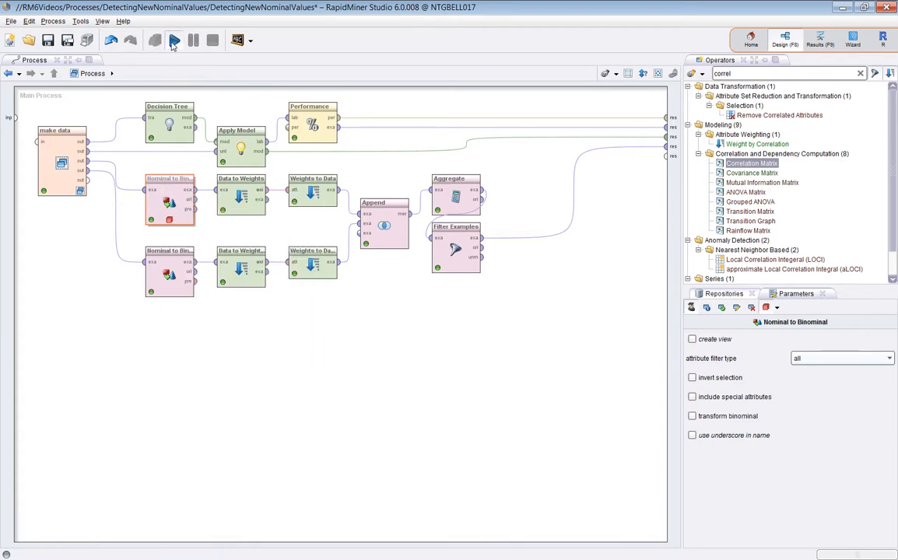
{"action": "left_click", "coordinate": [174, 42]}
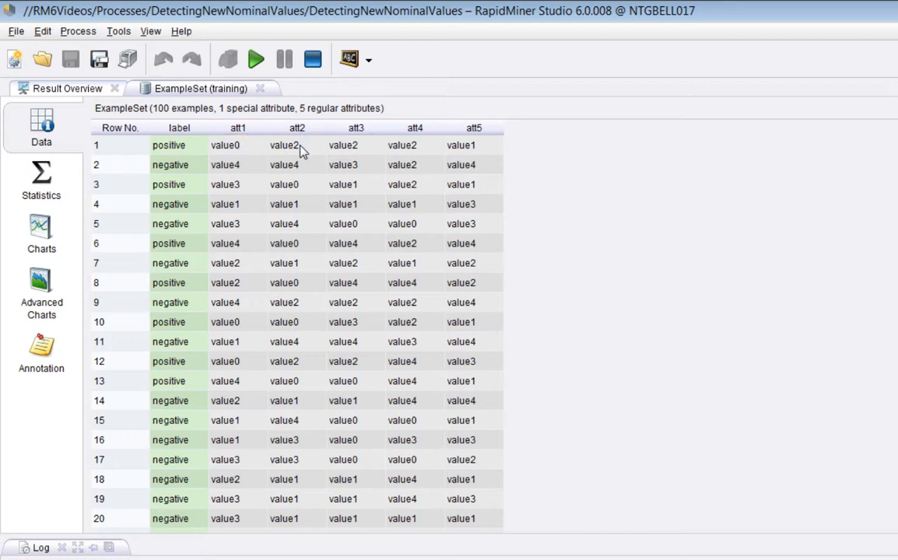
Resume the process to the Nominal to Binominal output and widen the att1 columns to separate their headings.
{"action": "left_click", "coordinate": [256, 59]}
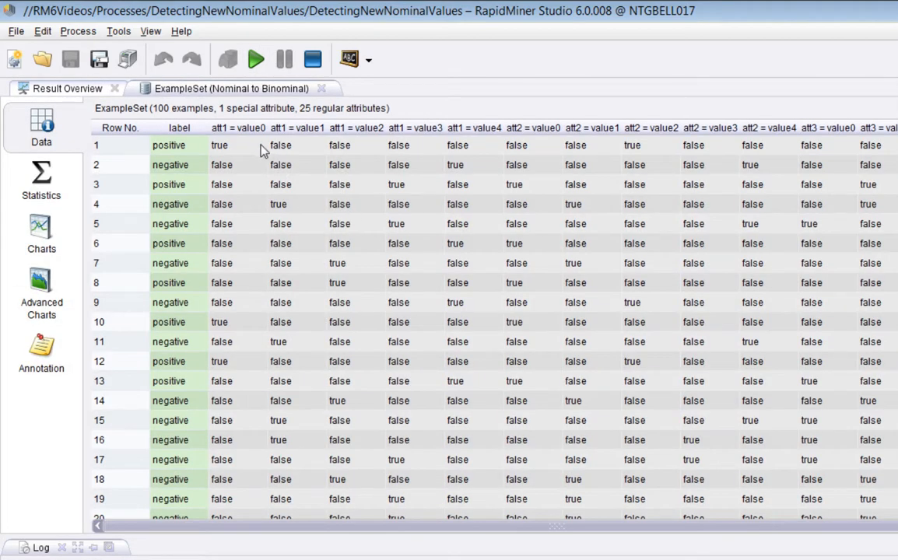
{"action": "left_click_drag", "start_coordinate": [277, 133], "coordinate": [288, 131]}
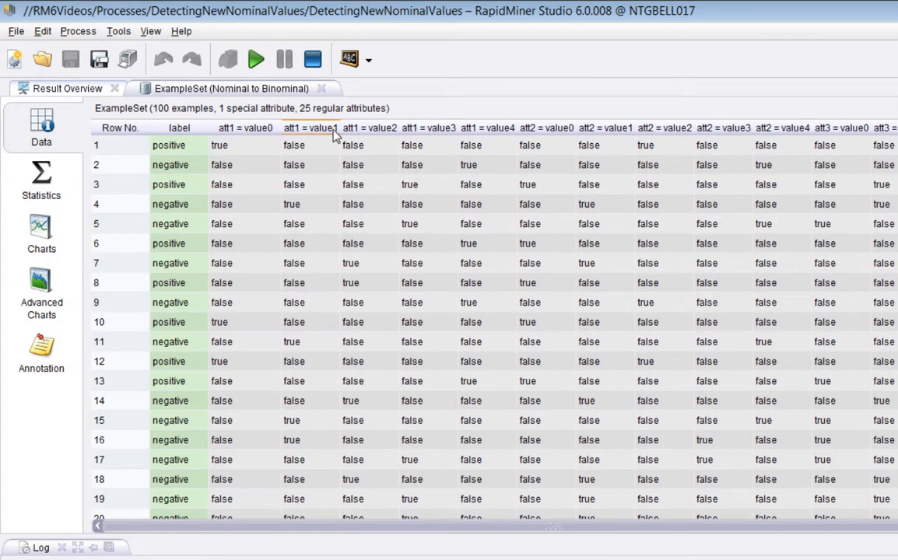
{"action": "left_click_drag", "start_coordinate": [355, 131], "coordinate": [422, 130]}
{"action": "left_click_drag", "start_coordinate": [535, 131], "coordinate": [552, 131]}
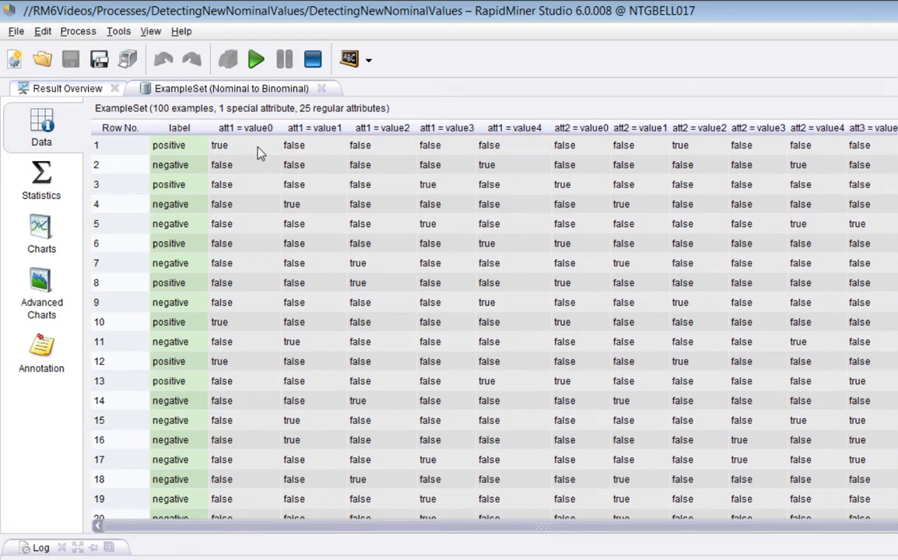
Examine row 1's entries for att1 = value0 through att1 = value4, and for att2 = value2.
{"action": "left_click", "coordinate": [227, 150]}
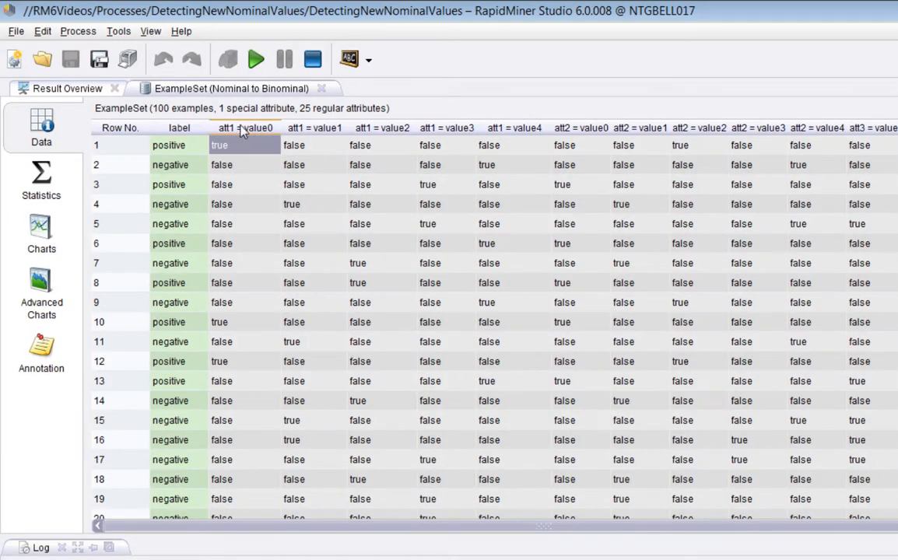
{"action": "left_click_drag", "start_coordinate": [314, 148], "coordinate": [487, 140]}
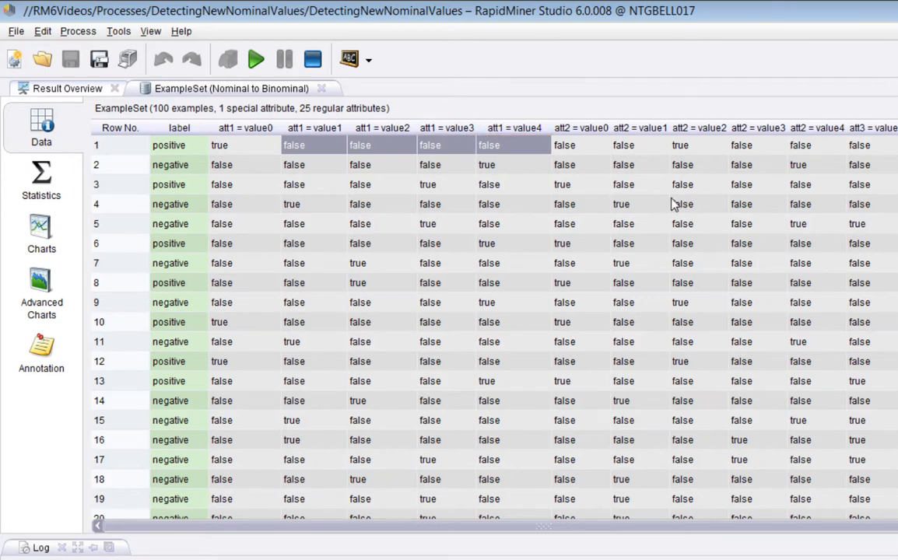
{"action": "left_click", "coordinate": [699, 143]}
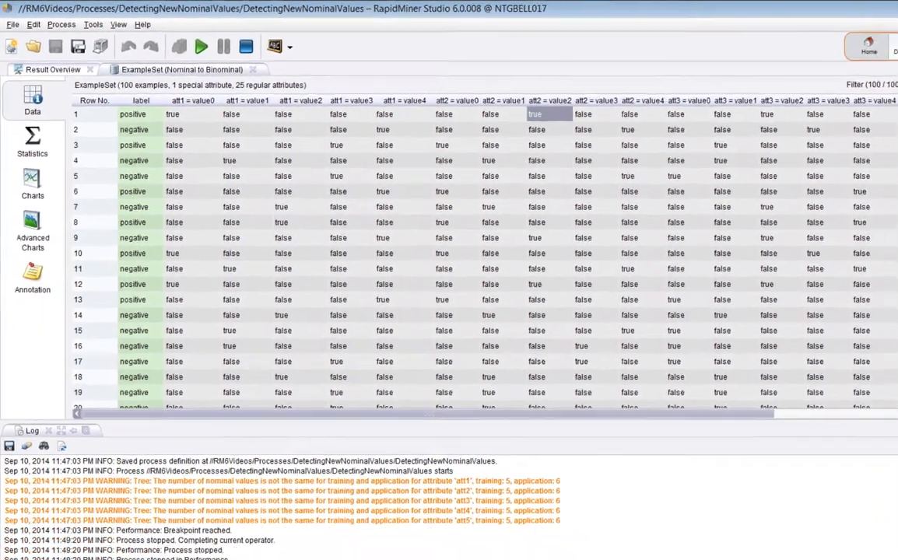
Add a breakpoint after the upper branch's Data to Weights operator, resume the process and examine the attribute weights table.
{"action": "left_click", "coordinate": [785, 39]}
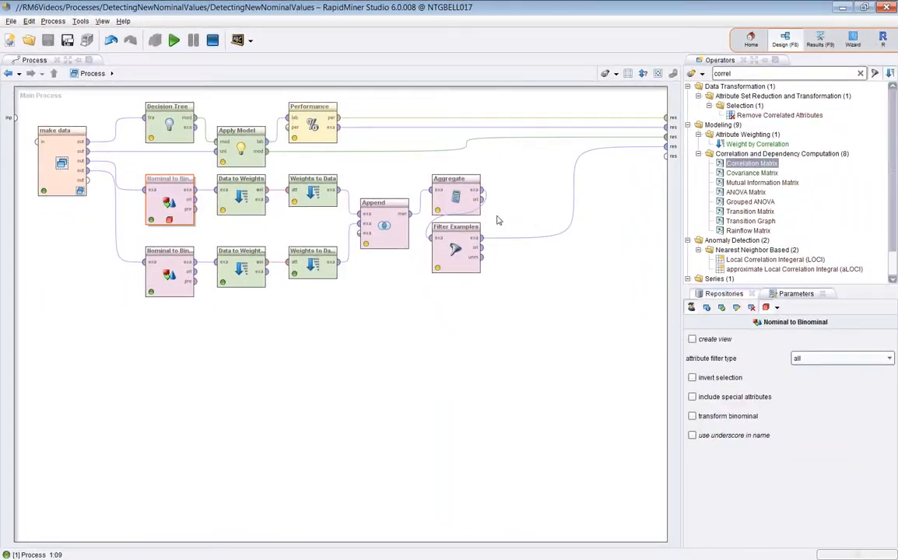
{"action": "left_click", "coordinate": [252, 206]}
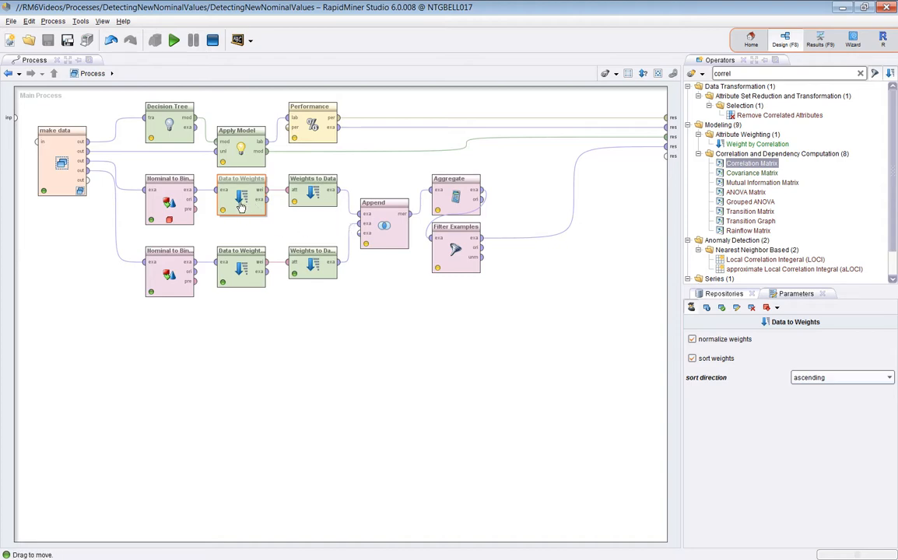
{"action": "key", "text": "F7"}
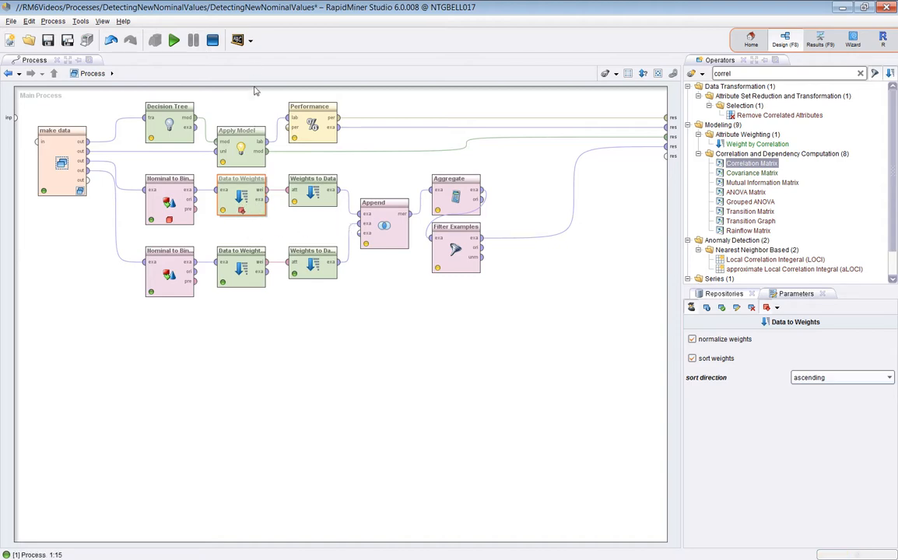
{"action": "left_click", "coordinate": [176, 42]}
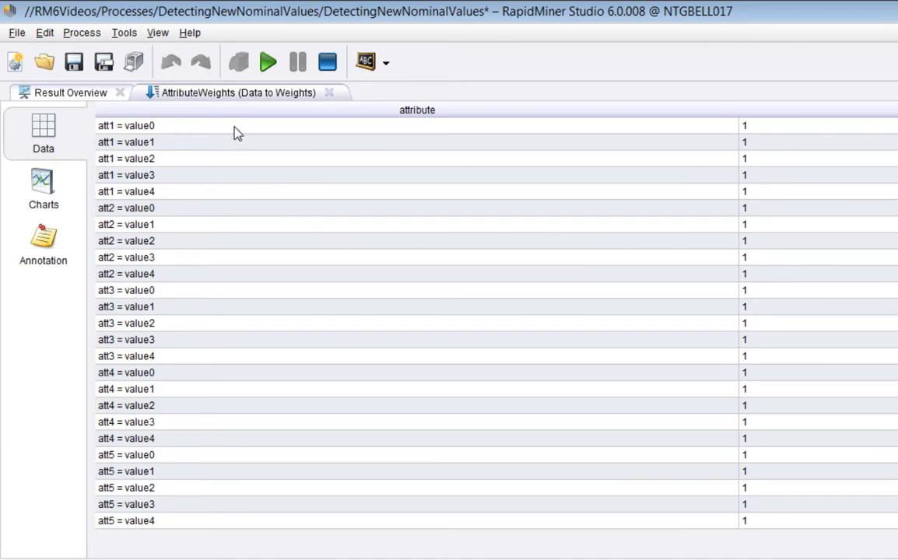
{"action": "left_click", "coordinate": [200, 131]}
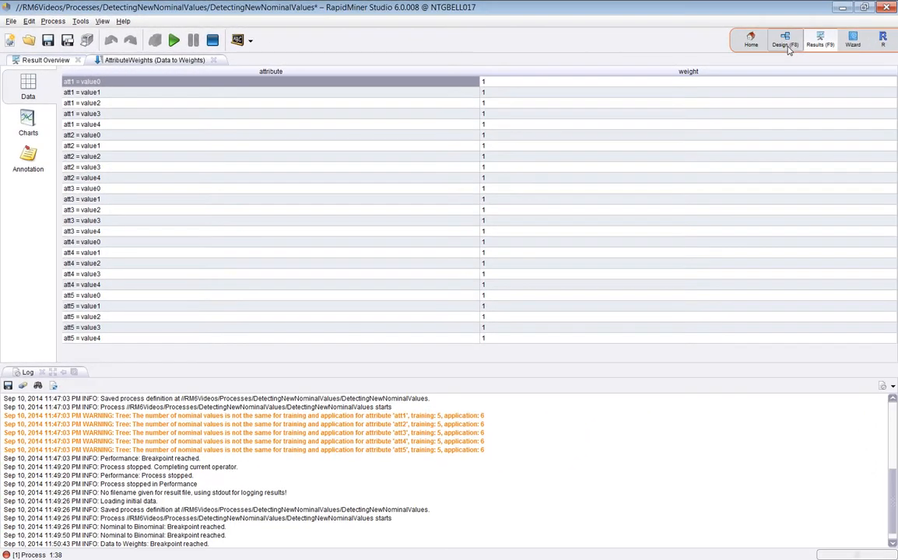
Add a breakpoint after the upper Weights to Data operator, resume the process and widen the Attribute and Weight columns of its output.
{"action": "left_click", "coordinate": [785, 44]}
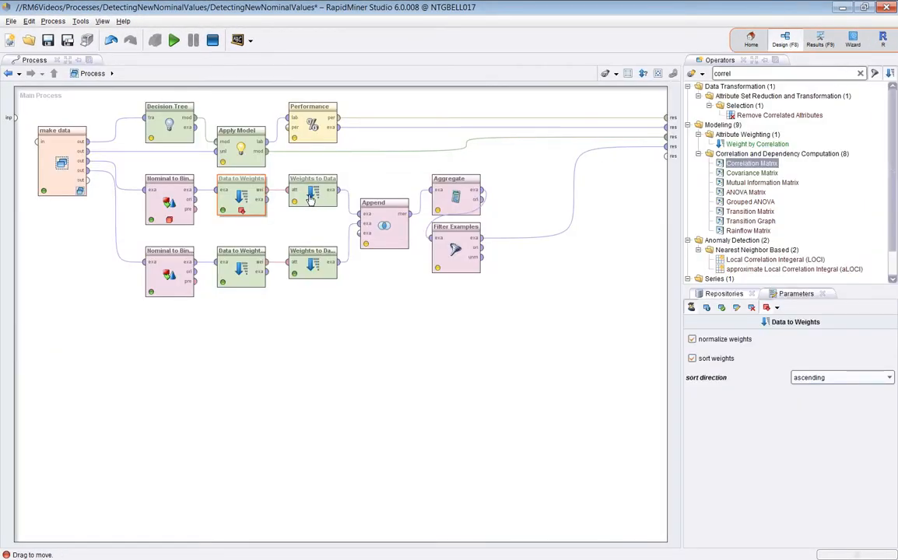
{"action": "left_click", "coordinate": [311, 198]}
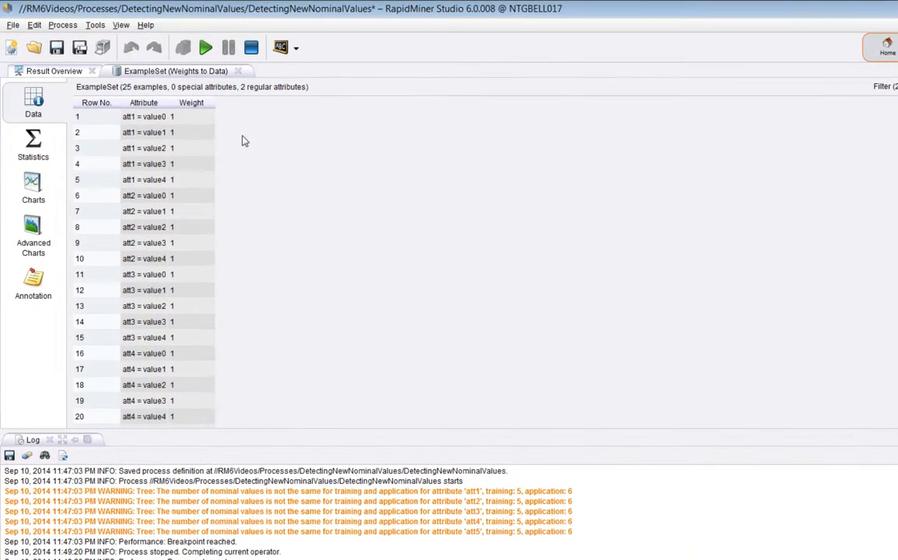
{"action": "left_click_drag", "start_coordinate": [174, 106], "coordinate": [199, 106]}
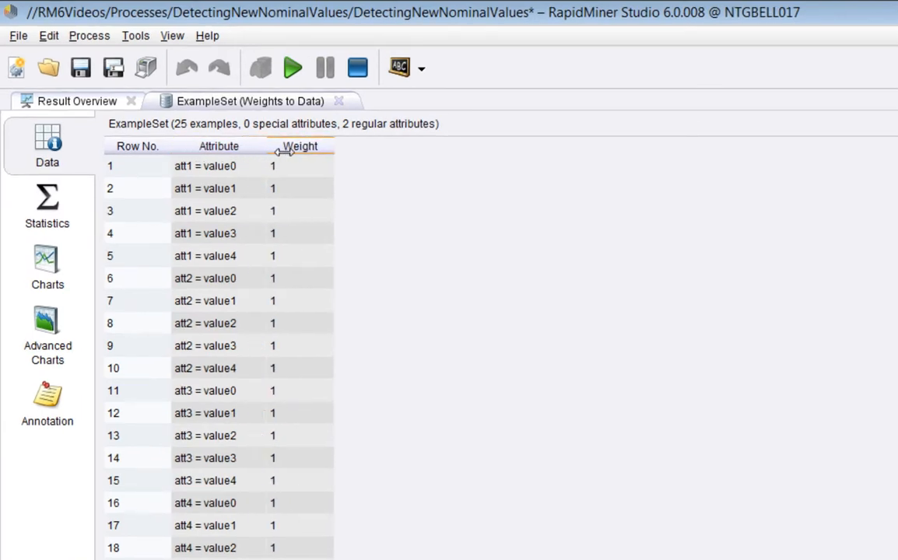
{"action": "left_click_drag", "start_coordinate": [284, 151], "coordinate": [301, 149]}
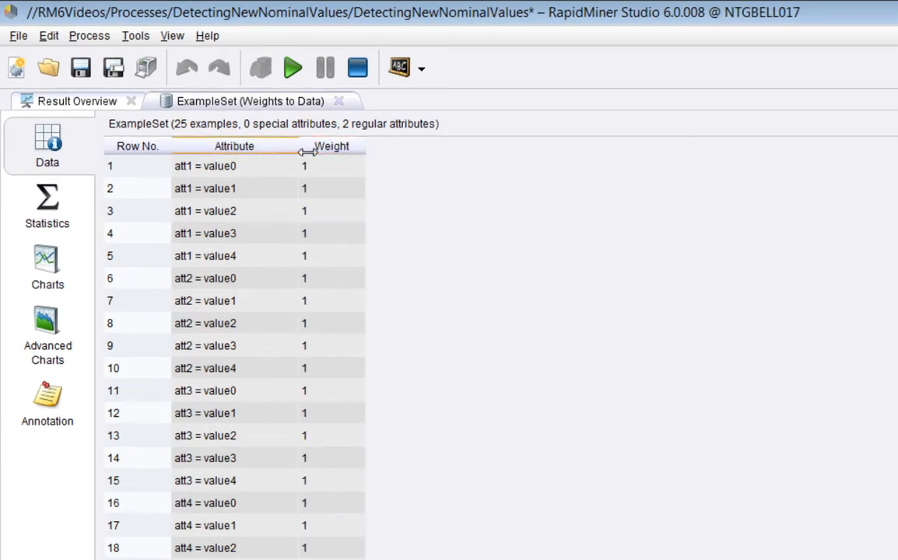
{"action": "left_click_drag", "start_coordinate": [375, 146], "coordinate": [425, 146]}
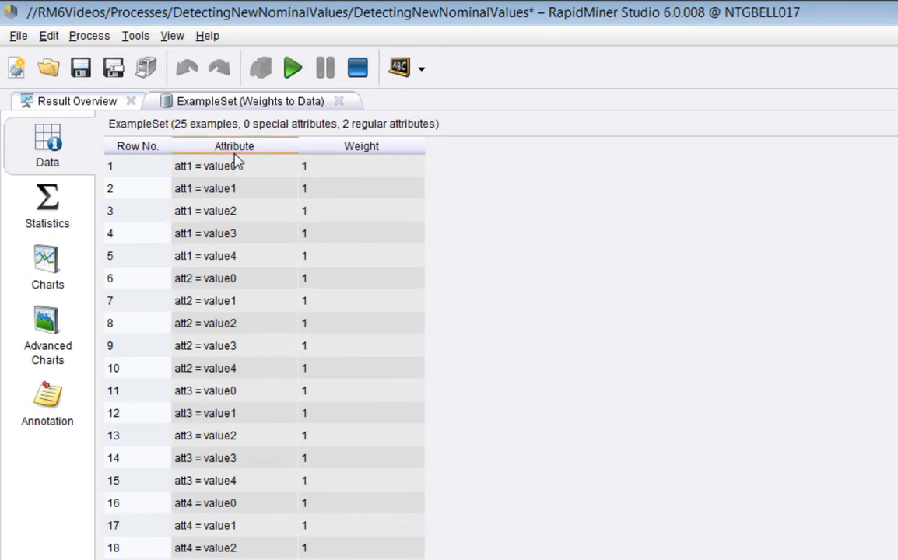
{"action": "left_click", "coordinate": [208, 170]}
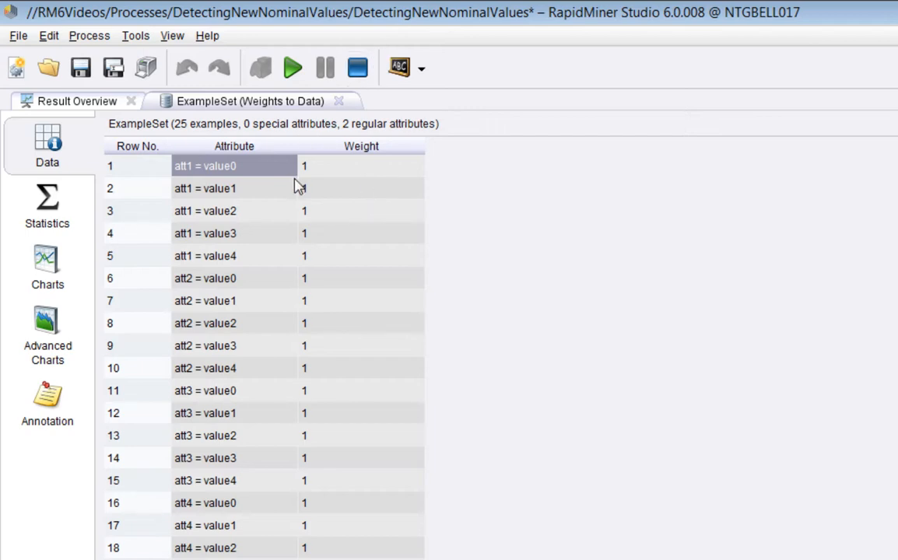
Stop the process and remove the breakpoints from the upper branch's Nominal to Binominal, Data to Weights and Weights to Data operators.
{"action": "left_click", "coordinate": [361, 69]}
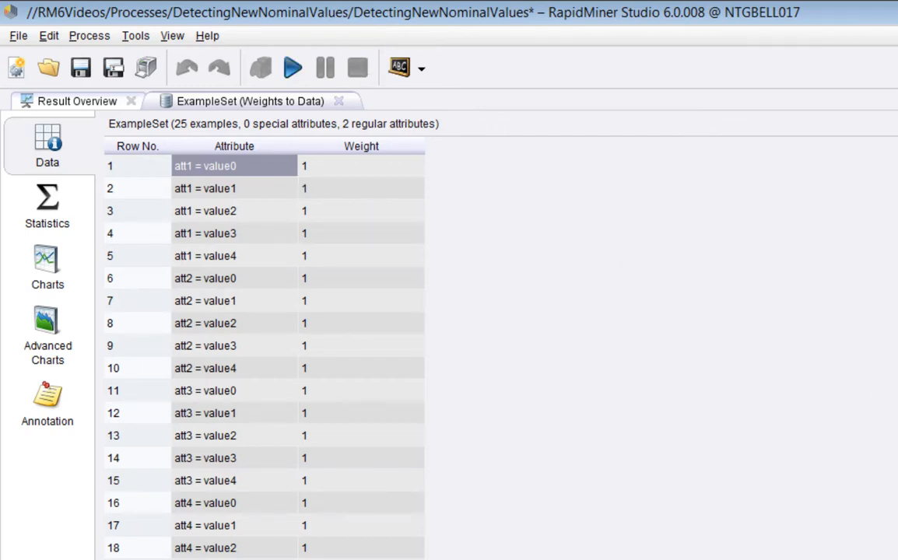
{"action": "left_click", "coordinate": [820, 41]}
{"action": "left_click", "coordinate": [663, 390]}
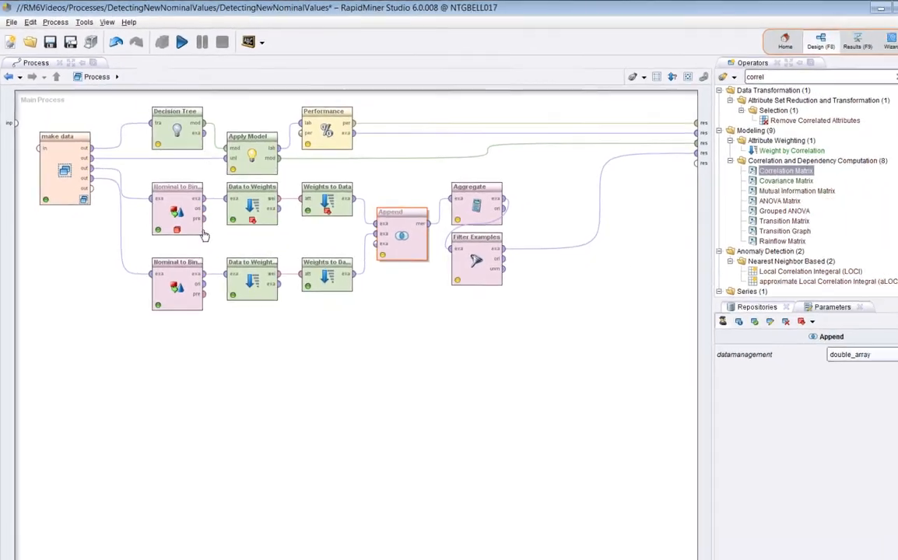
{"action": "left_click", "coordinate": [200, 230]}
{"action": "left_click", "coordinate": [249, 206]}
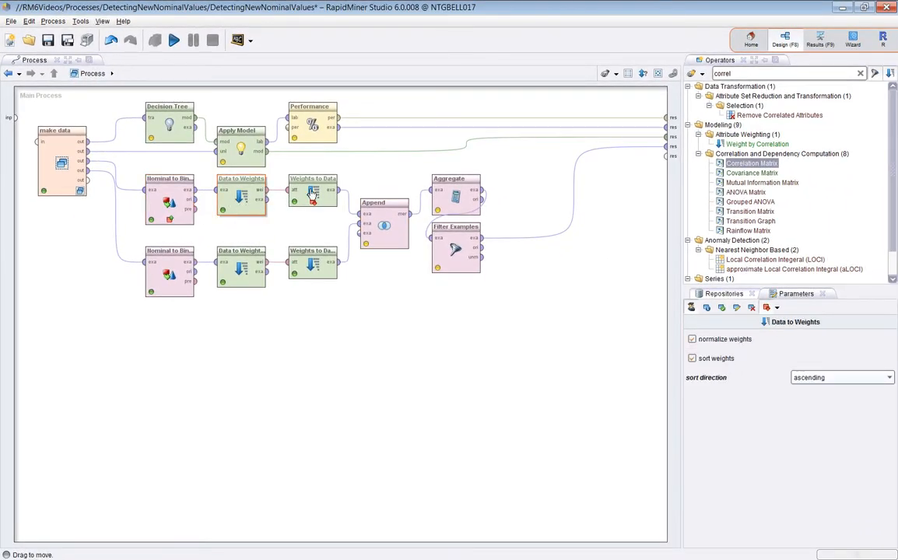
{"action": "left_click", "coordinate": [312, 194]}
{"action": "left_click", "coordinate": [167, 217]}
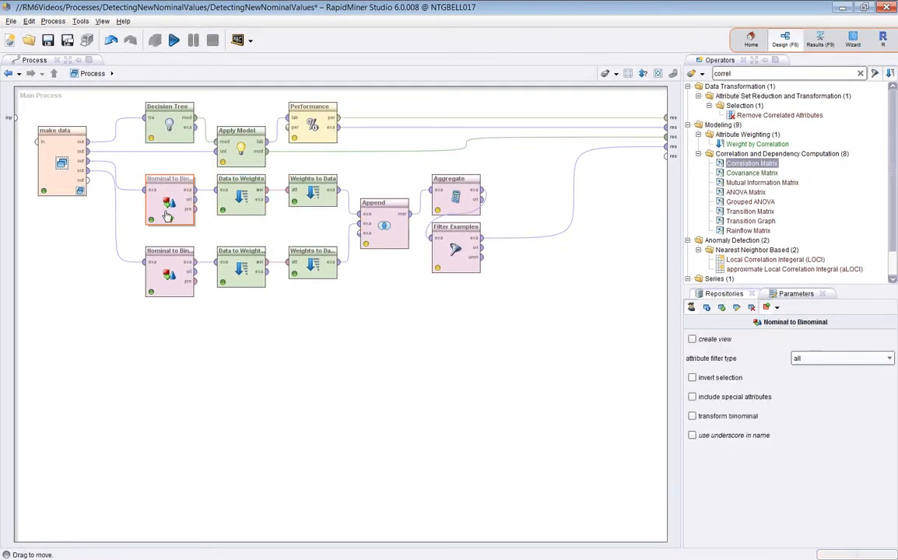
{"action": "right_click", "coordinate": [166, 216]}
{"action": "left_click", "coordinate": [234, 324]}
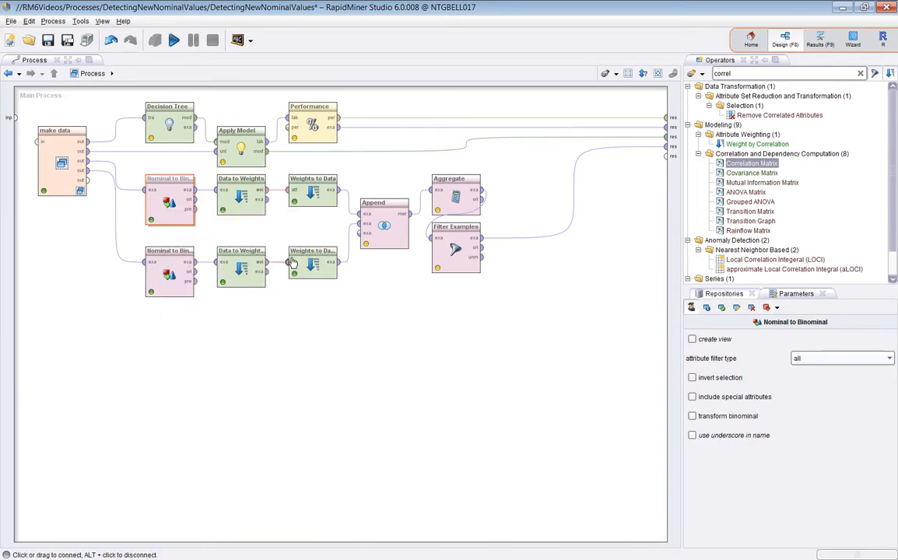
Add breakpoints both before and after the Append operator.
{"action": "left_click", "coordinate": [378, 228]}
{"action": "right_click", "coordinate": [378, 228]}
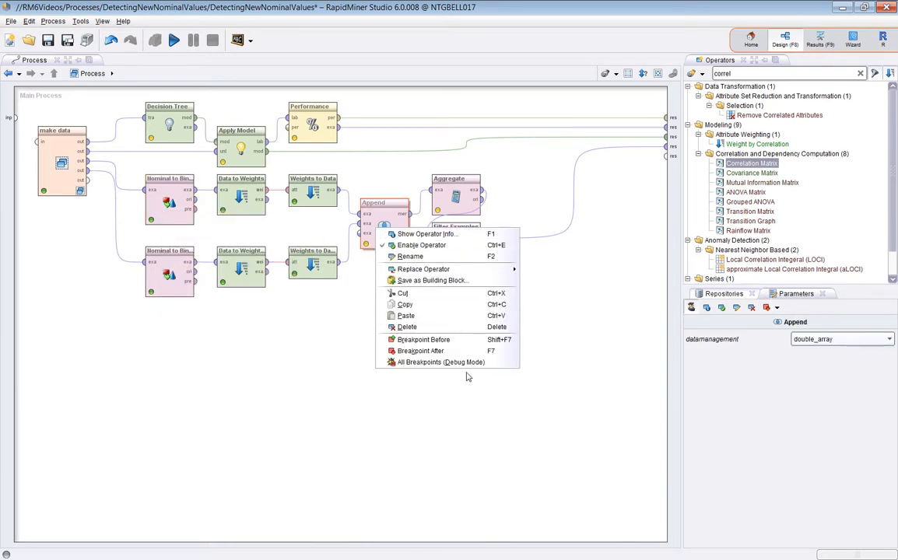
{"action": "left_click", "coordinate": [451, 344]}
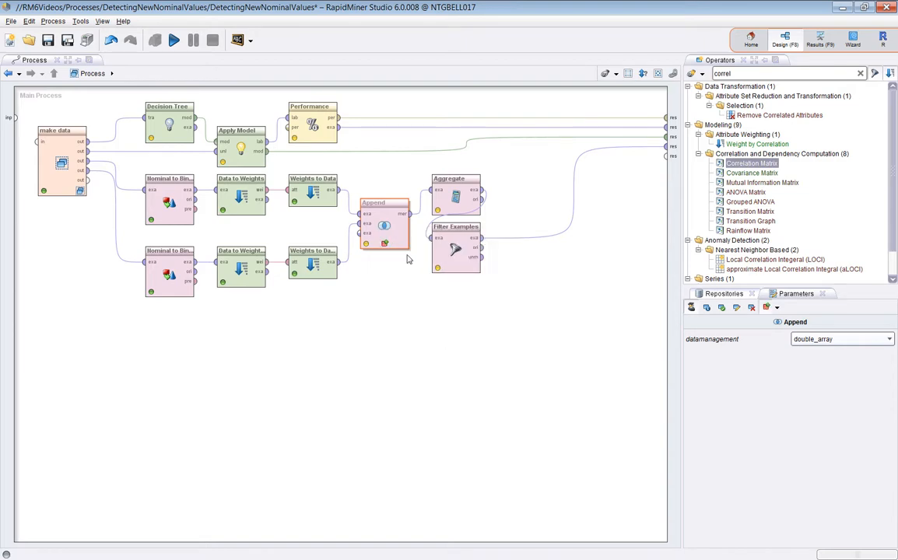
{"action": "right_click", "coordinate": [389, 219]}
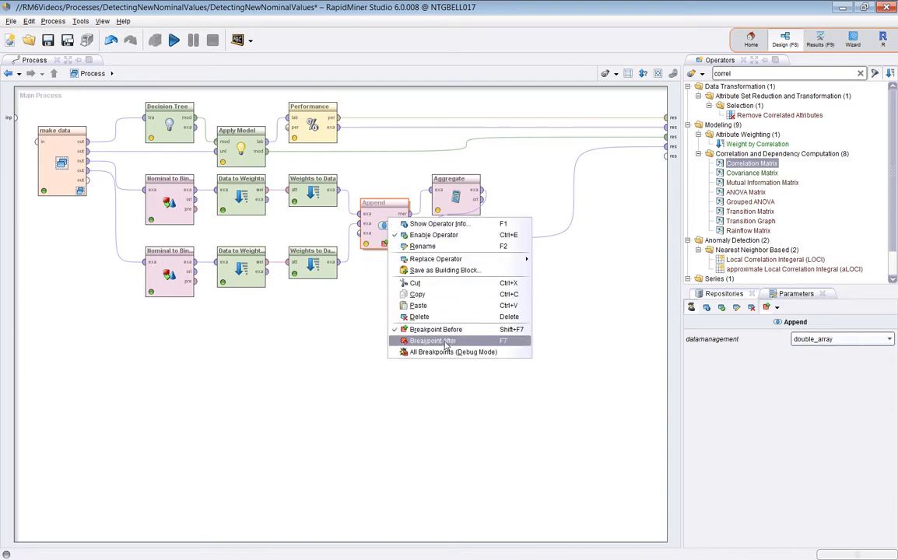
{"action": "left_click", "coordinate": [448, 342]}
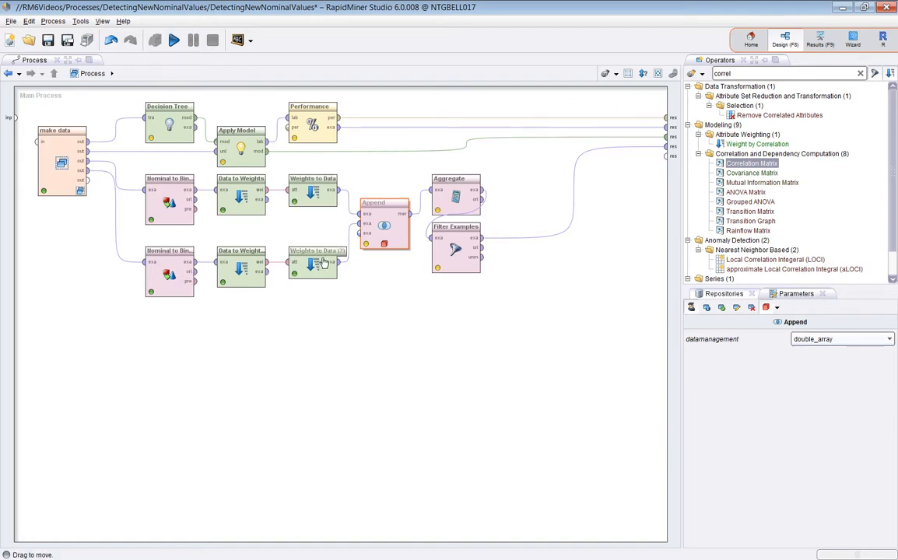
Run the process to the Append inputs and compare the att1 entries in the two Weights to Data example sets.
{"action": "left_click", "coordinate": [175, 44]}
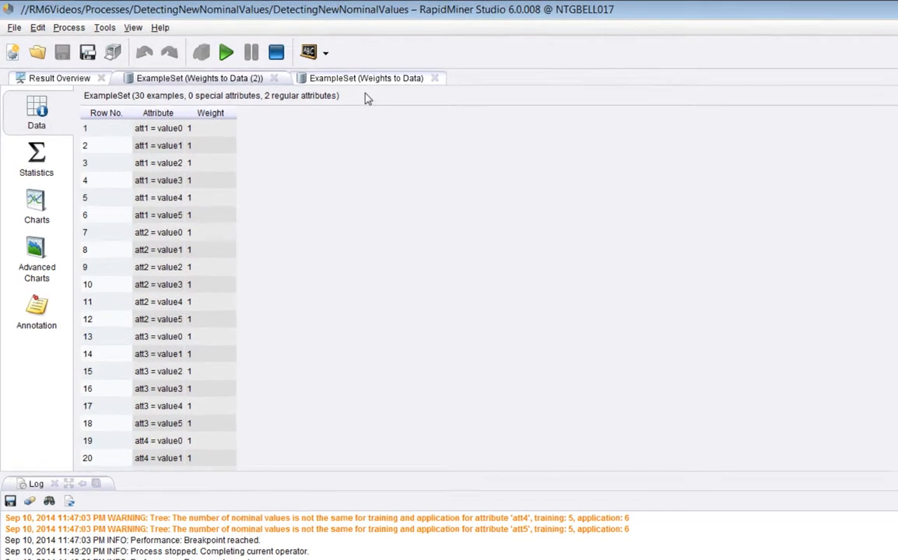
{"action": "left_click", "coordinate": [276, 60]}
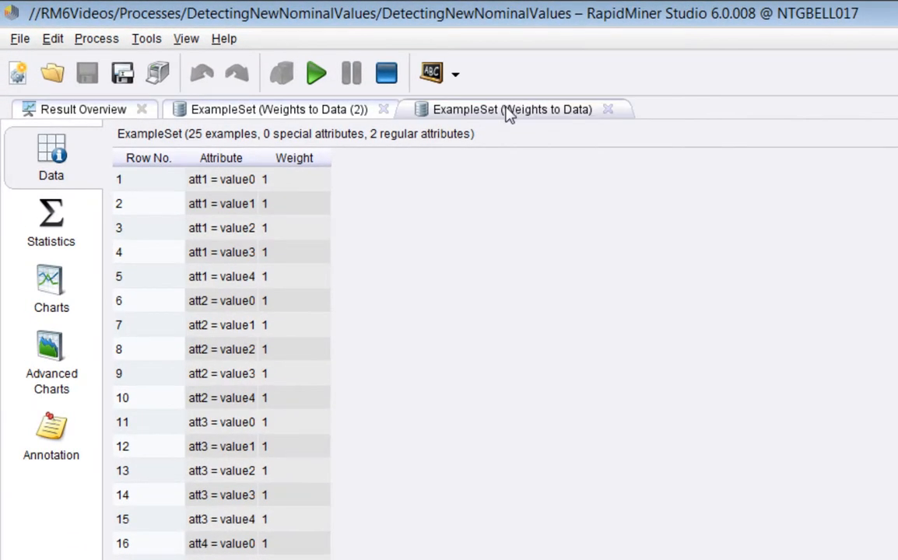
{"action": "left_click", "coordinate": [220, 180]}
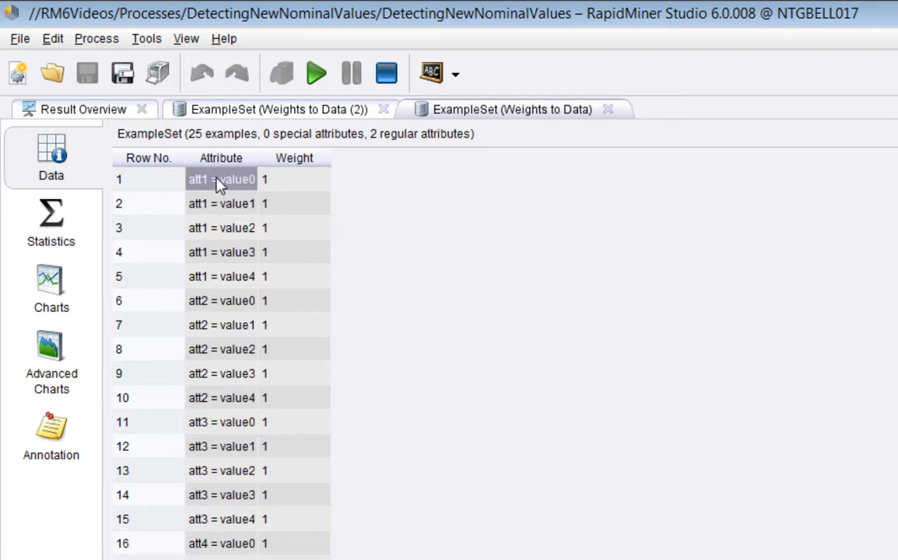
{"action": "left_click", "coordinate": [279, 111]}
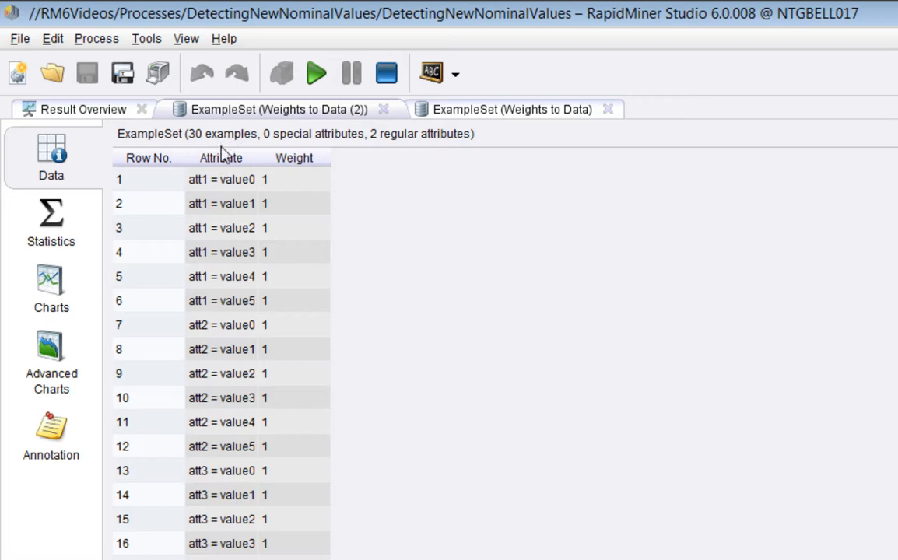
{"action": "left_click_drag", "start_coordinate": [268, 161], "coordinate": [231, 303]}
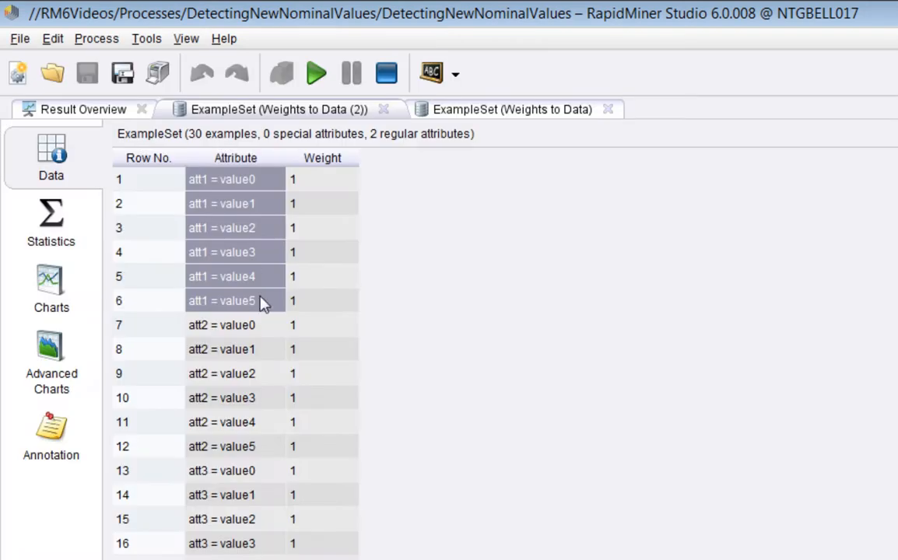
Resume the process to the Append output, sort it by Attribute and widen that column to compare the paired rows.
{"action": "left_click", "coordinate": [316, 73]}
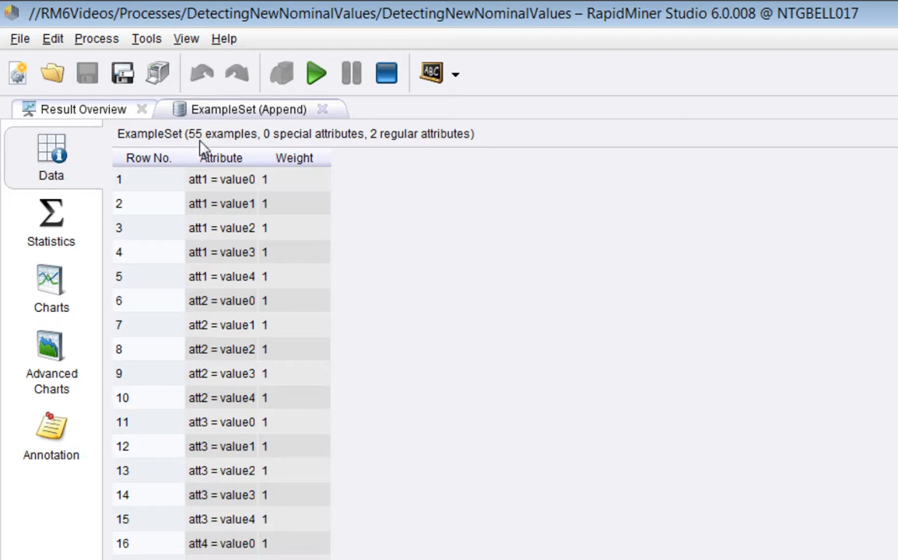
{"action": "left_click", "coordinate": [216, 160]}
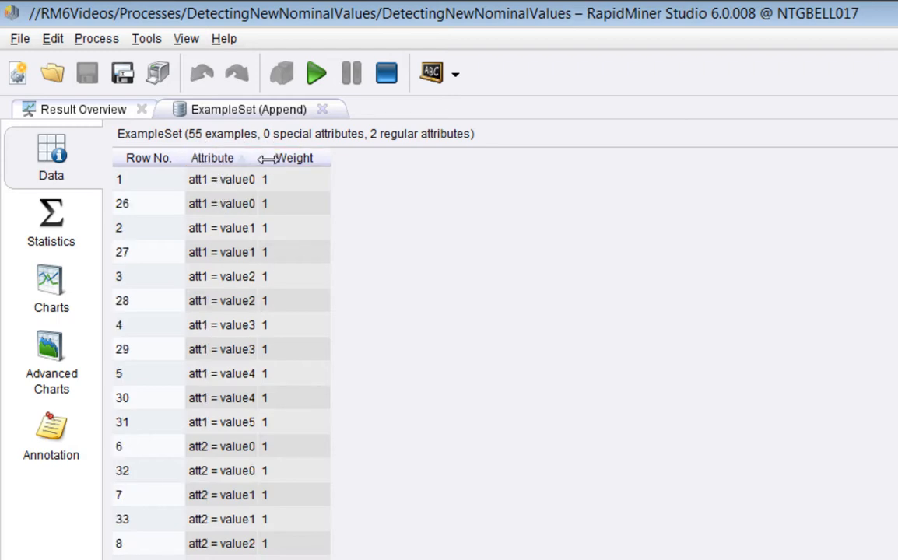
{"action": "left_click_drag", "start_coordinate": [266, 160], "coordinate": [257, 204]}
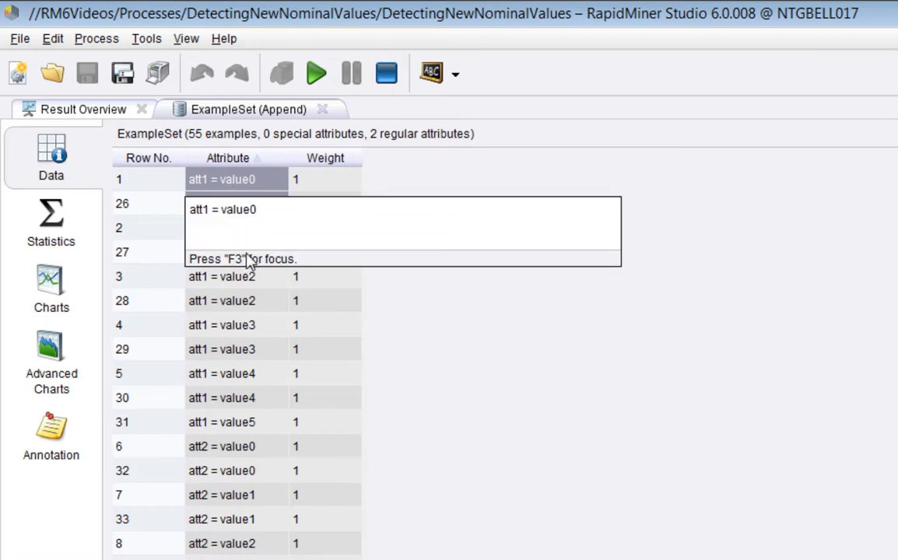
Review the Aggregate operator's group-by and aggregation attributes without changing them, and set a breakpoint after the operator.
{"action": "left_click", "coordinate": [815, 36]}
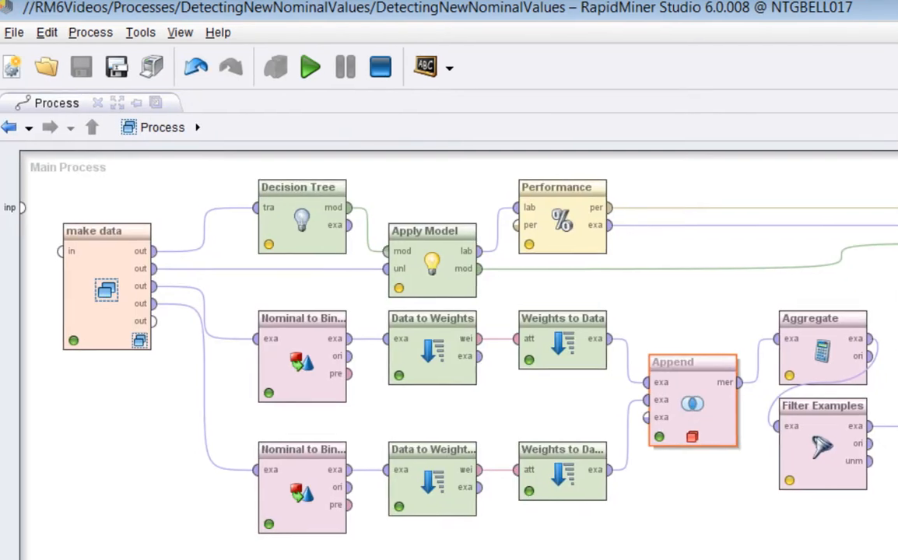
{"action": "left_click", "coordinate": [825, 354]}
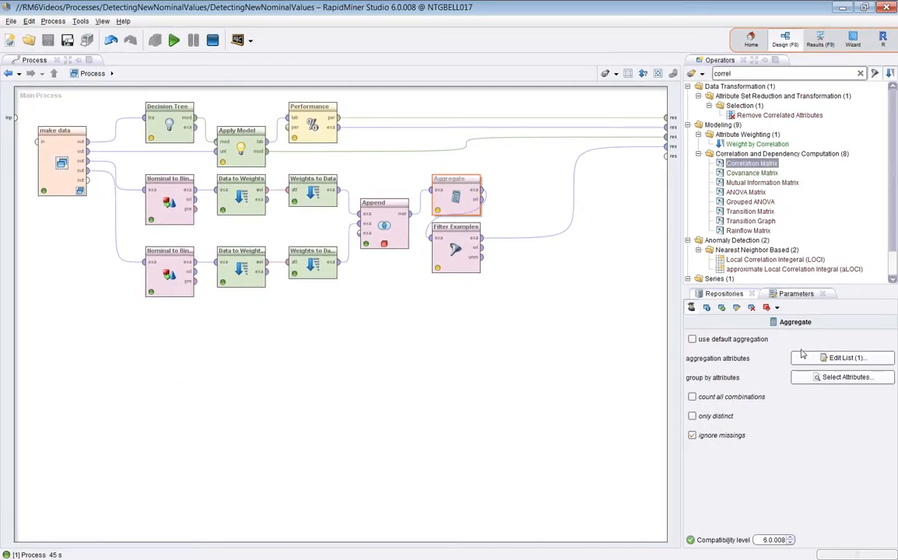
{"action": "left_click", "coordinate": [813, 378]}
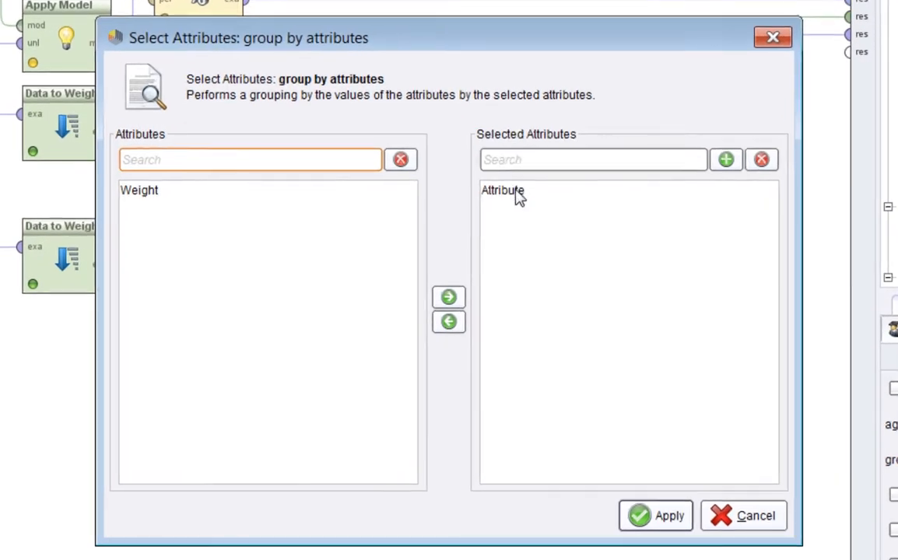
{"action": "left_click", "coordinate": [518, 194]}
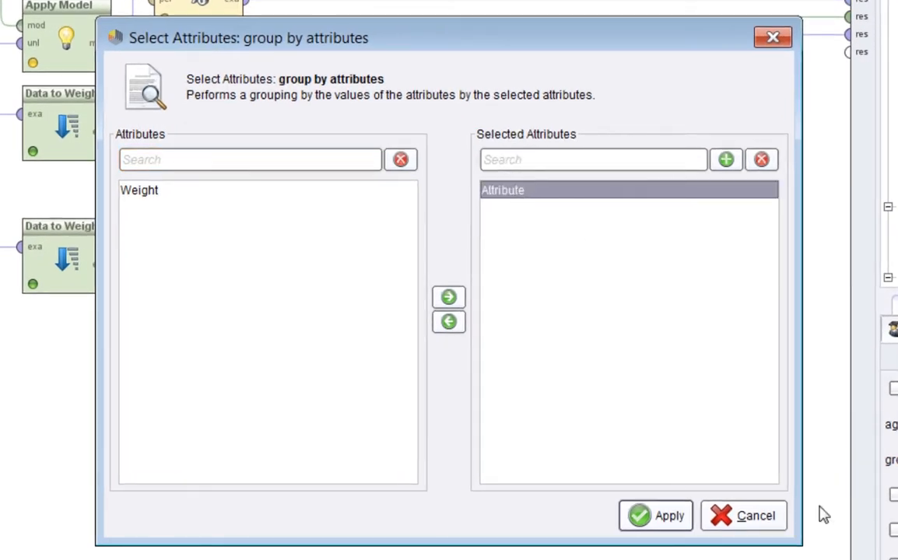
{"action": "left_click", "coordinate": [738, 525]}
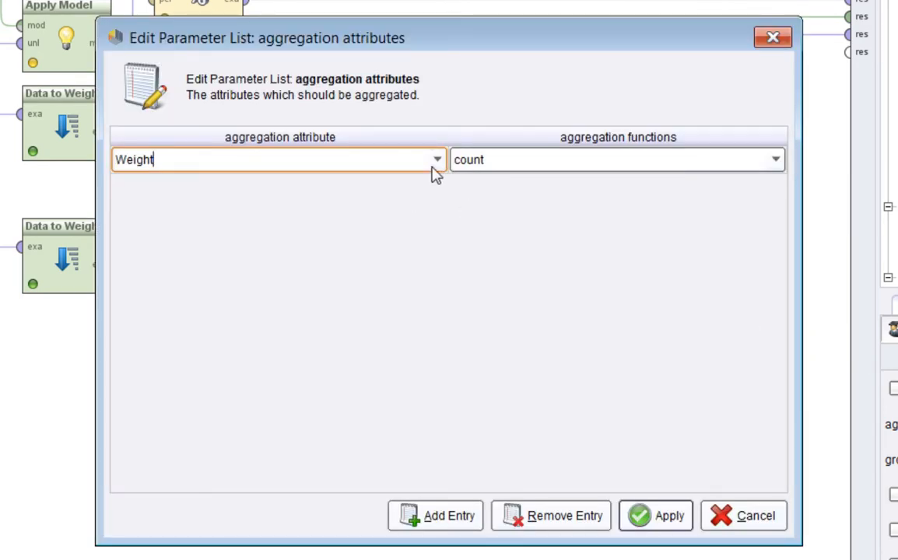
{"action": "left_click", "coordinate": [744, 521]}
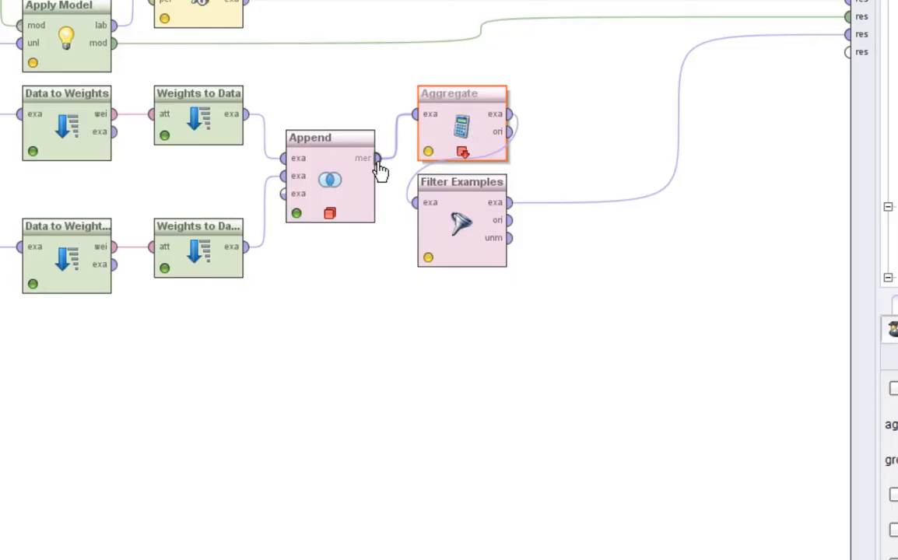
Clear the breakpoints before and after the Append operator.
{"action": "left_click", "coordinate": [335, 184]}
{"action": "right_click", "coordinate": [334, 184]}
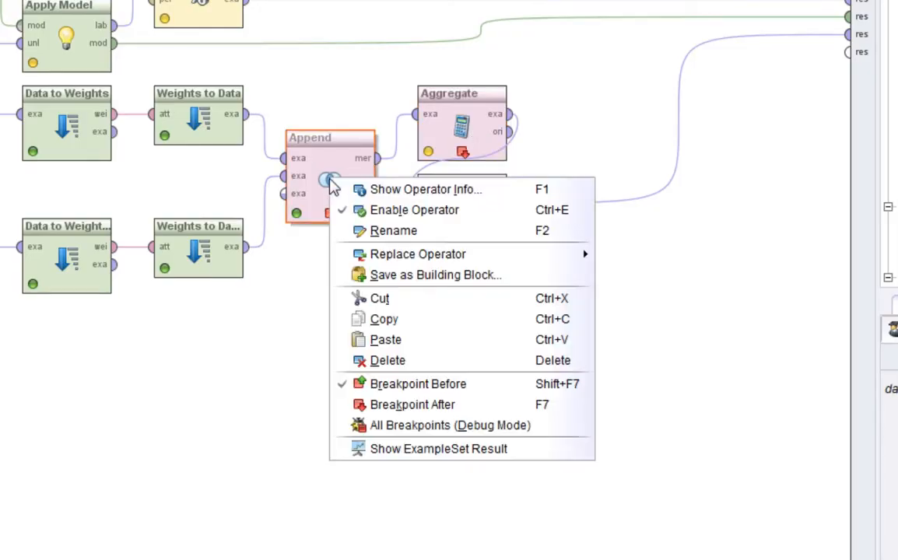
{"action": "left_click", "coordinate": [413, 383]}
{"action": "left_click", "coordinate": [464, 109]}
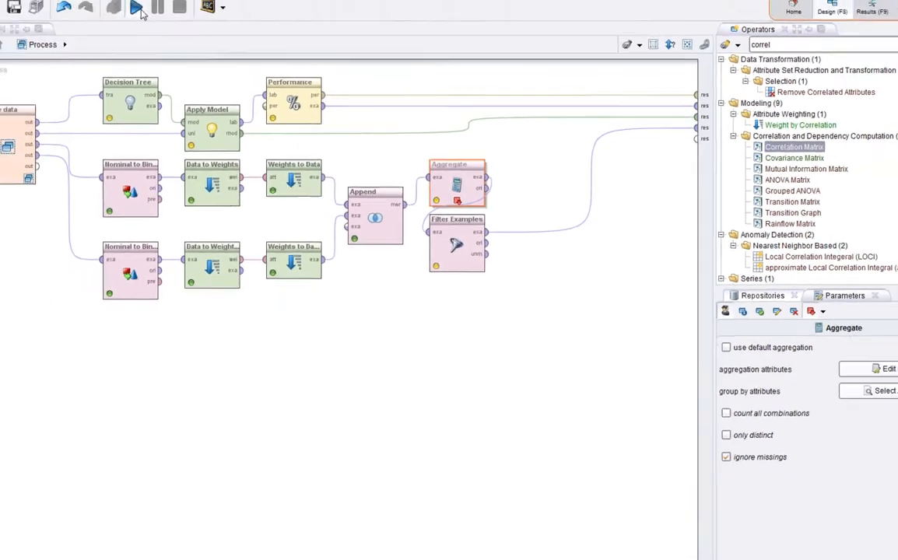
Run the process to the Aggregate output, widen count(Weight) and examine the counts for att1 = value0 and att1 = value5.
{"action": "left_click", "coordinate": [174, 40]}
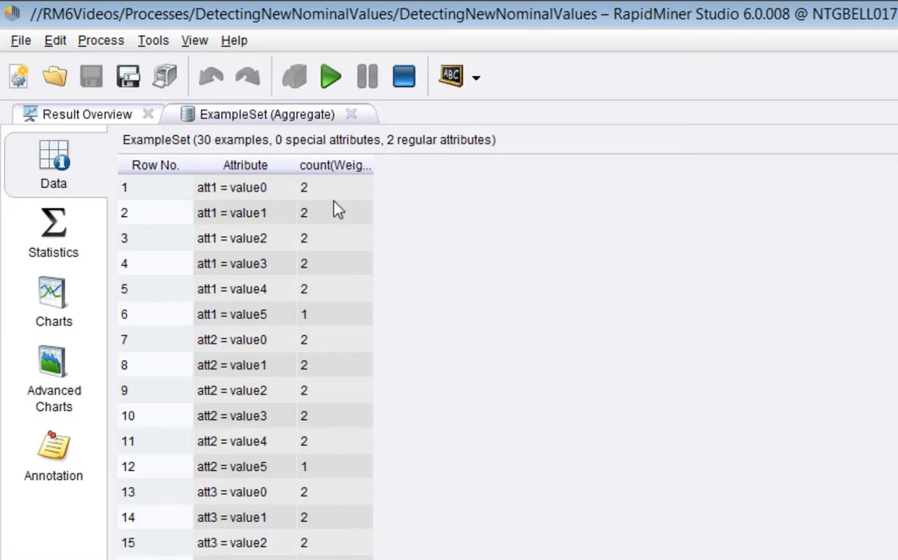
{"action": "left_click_drag", "start_coordinate": [372, 173], "coordinate": [443, 171]}
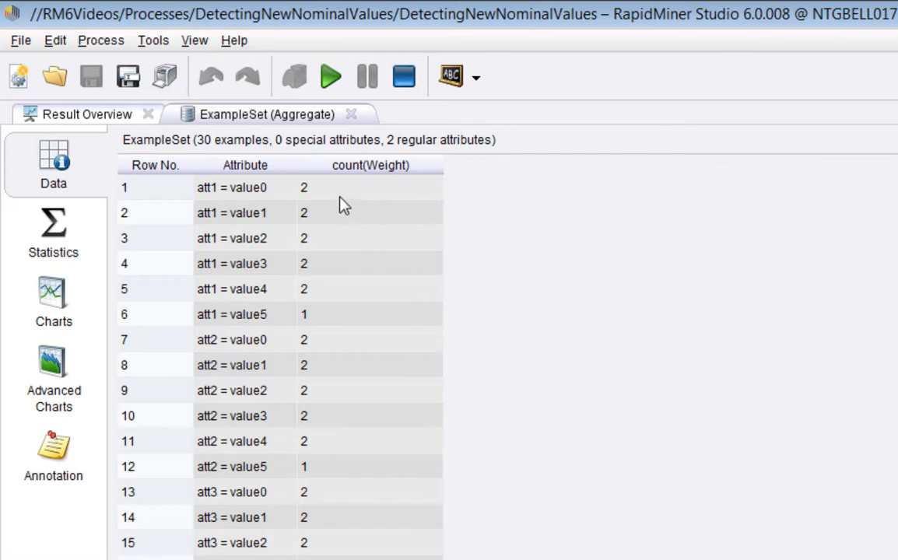
{"action": "left_click", "coordinate": [245, 193]}
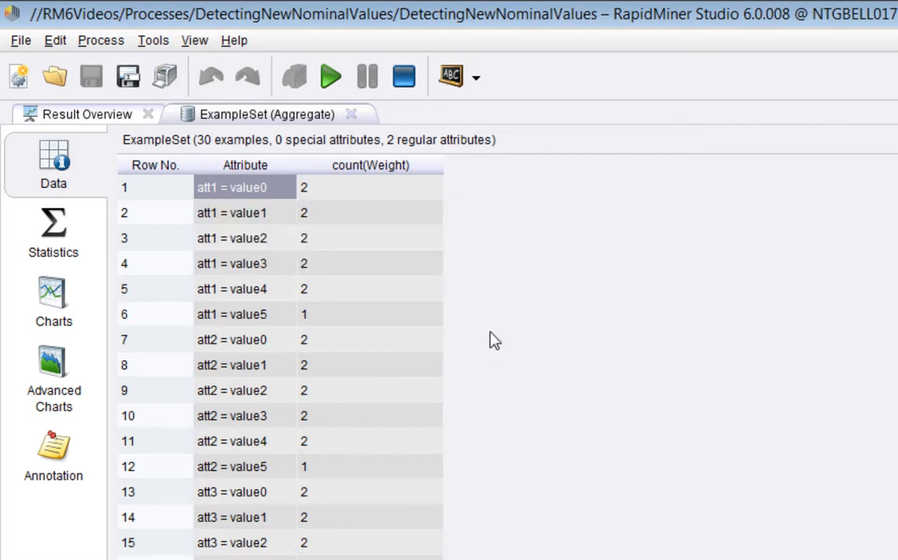
{"action": "left_click", "coordinate": [343, 321]}
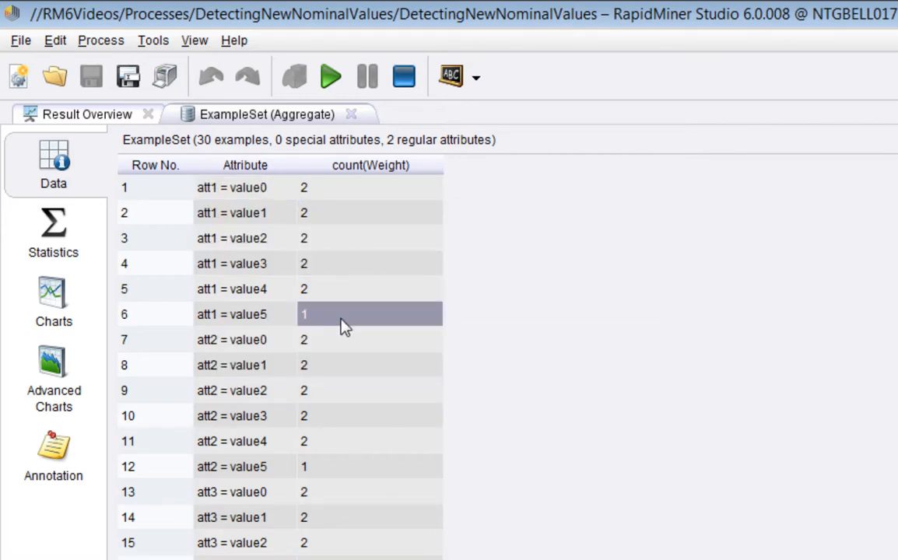
{"action": "left_click", "coordinate": [221, 319]}
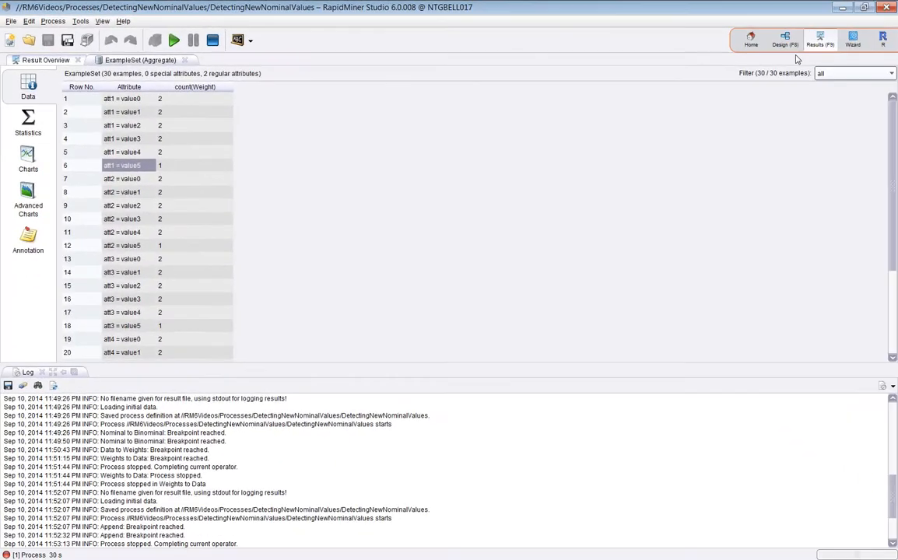
Return to the process design and review the Filter Examples operator's count(Weight) condition without changing it.
{"action": "left_click", "coordinate": [785, 39]}
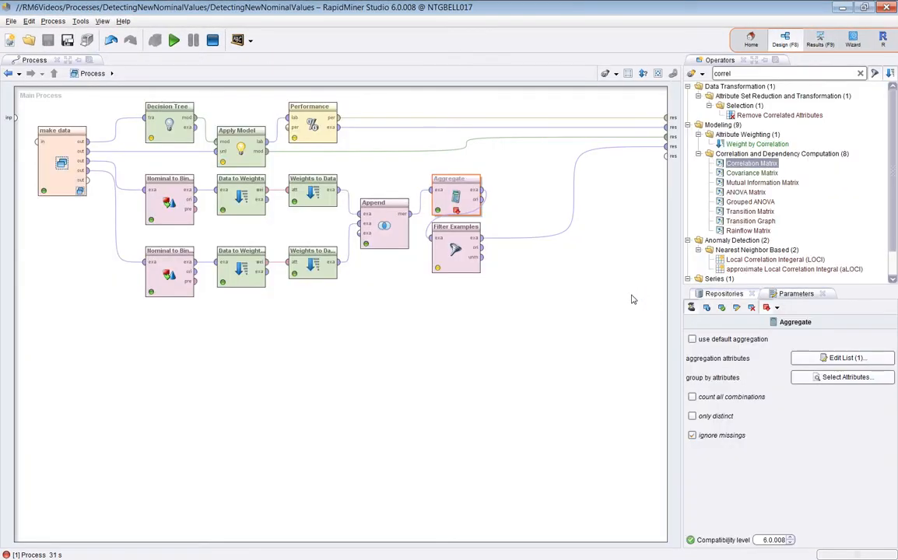
{"action": "left_click", "coordinate": [467, 250]}
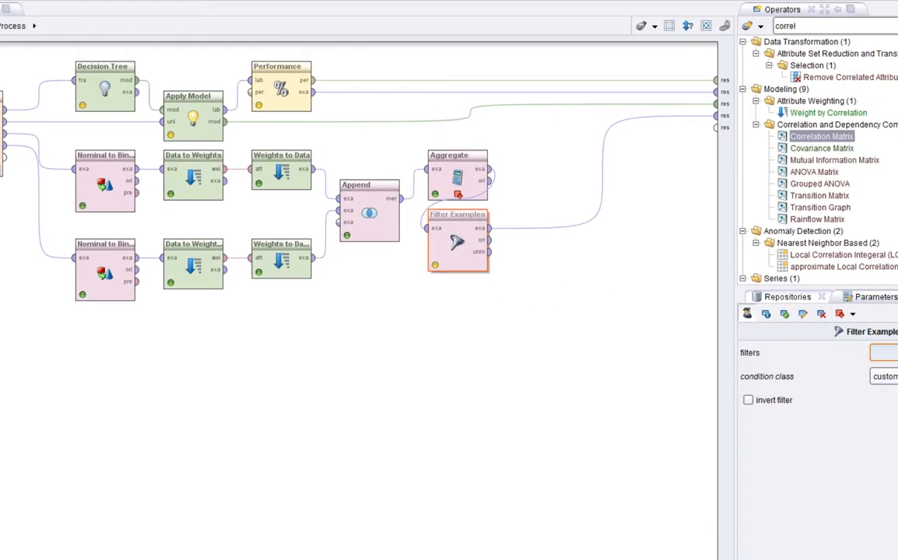
{"action": "left_click", "coordinate": [885, 353]}
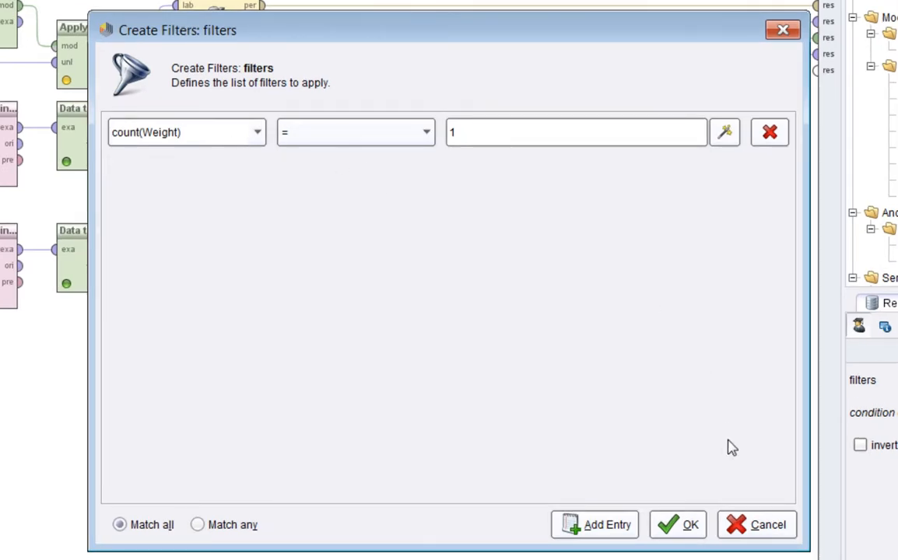
{"action": "left_click", "coordinate": [760, 526]}
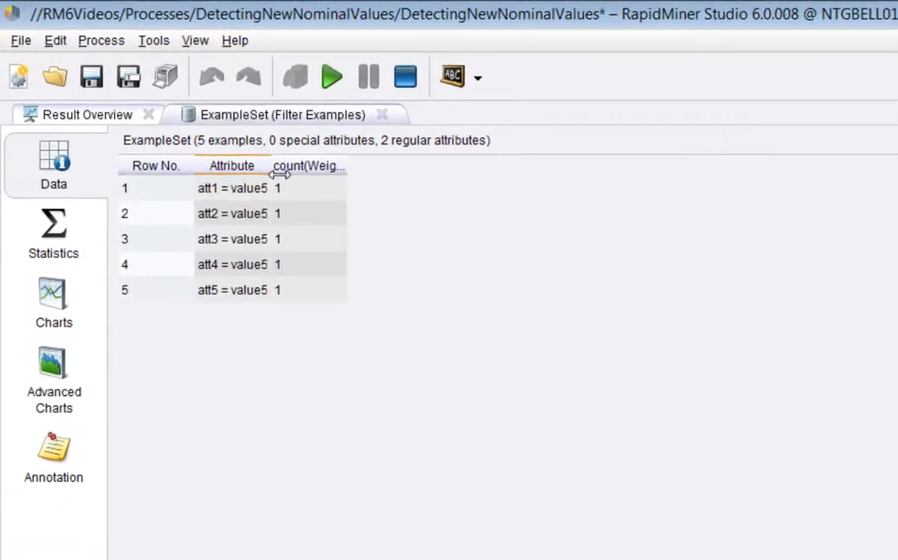
Run the process to the Filter Examples output and widen its Attribute column.
{"action": "left_click_drag", "start_coordinate": [281, 174], "coordinate": [296, 171]}
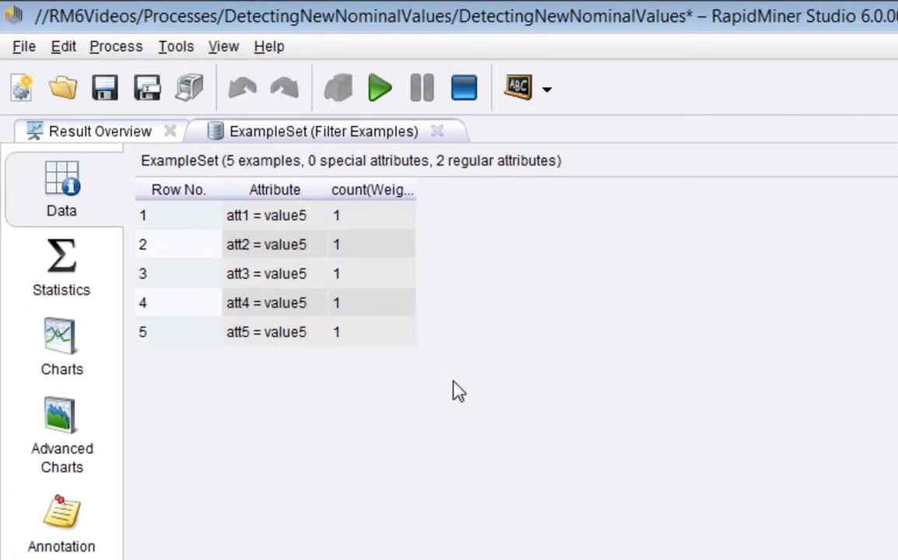
Stop the paused process, return to the process design and remove the breakpoints from the Aggregate and Filter Examples operators.
{"action": "left_click", "coordinate": [256, 224]}
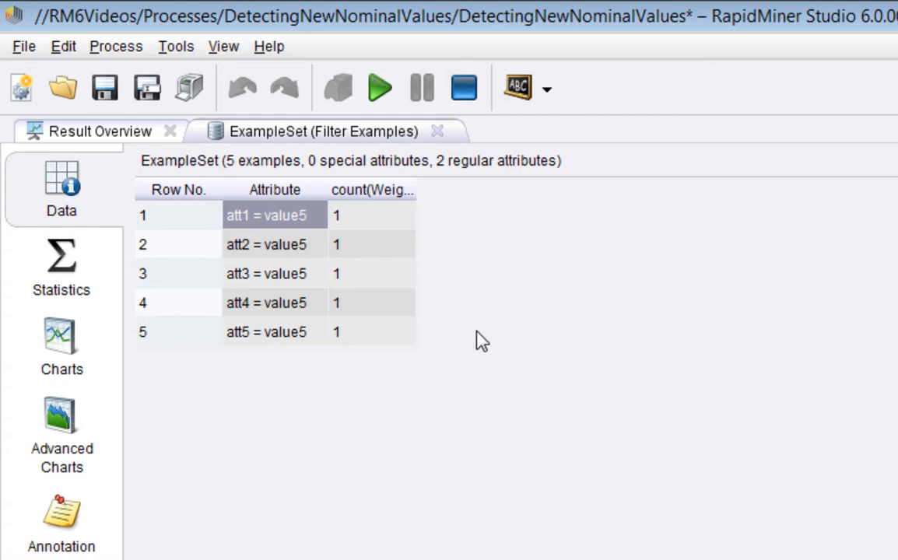
{"action": "left_click", "coordinate": [462, 89]}
{"action": "key", "text": "F8"}
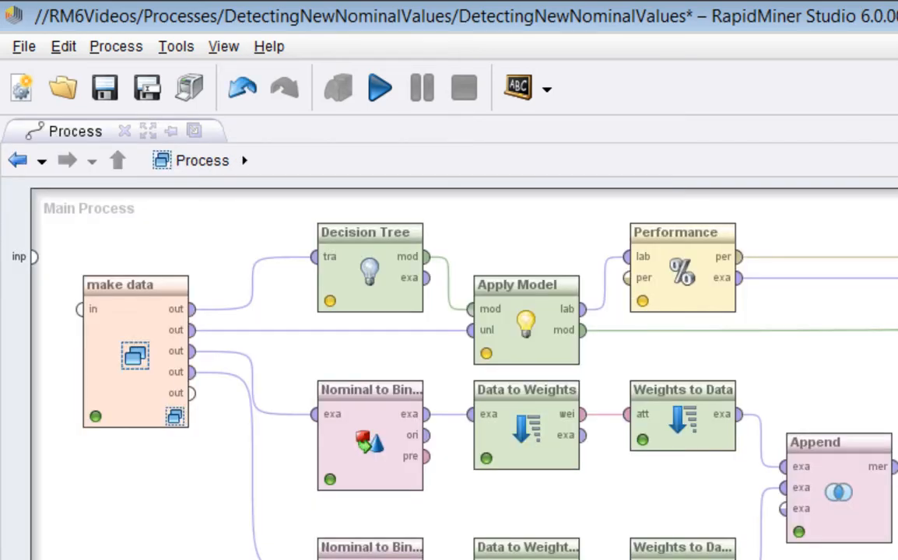
{"action": "right_click", "coordinate": [722, 302]}
{"action": "left_click", "coordinate": [504, 309]}
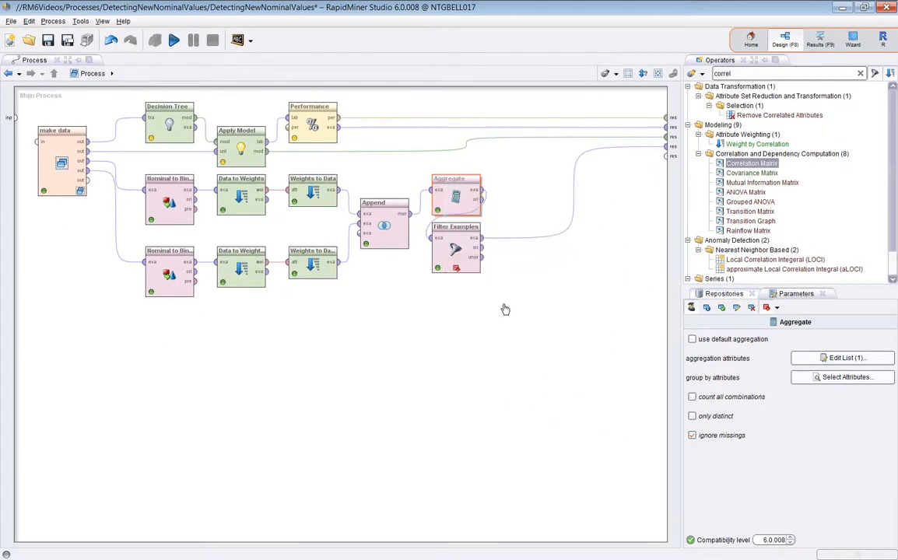
{"action": "right_click", "coordinate": [441, 251]}
{"action": "left_click", "coordinate": [497, 371]}
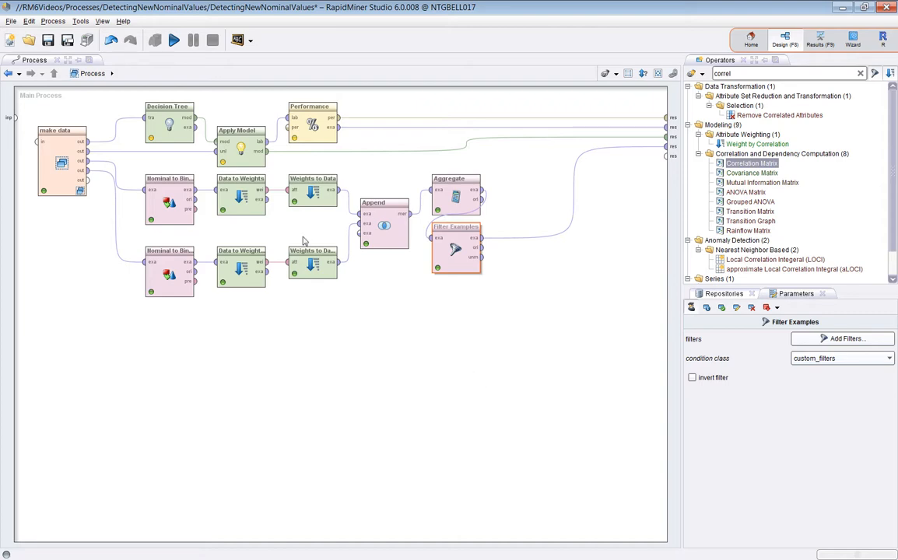
Save the process and run it without breakpoints to produce all final results.
{"action": "left_click", "coordinate": [48, 40]}
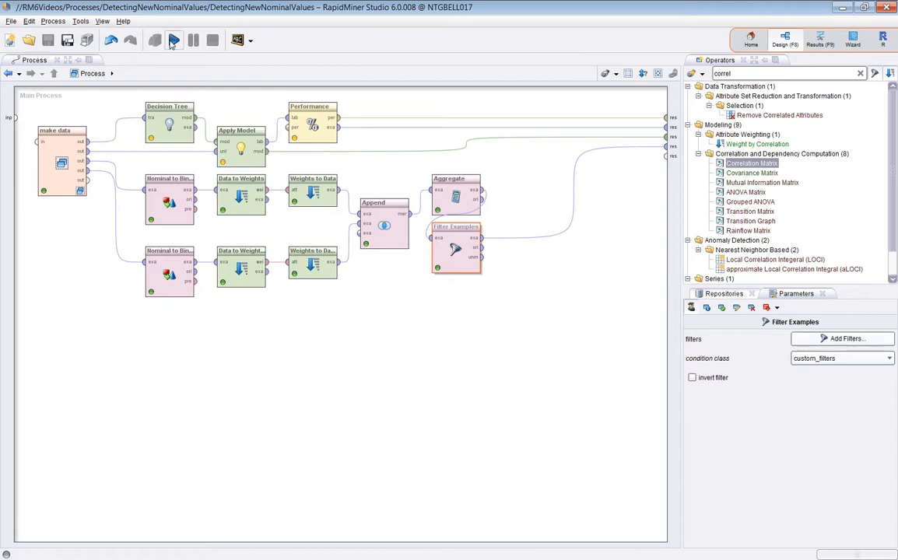
{"action": "left_click", "coordinate": [172, 42]}
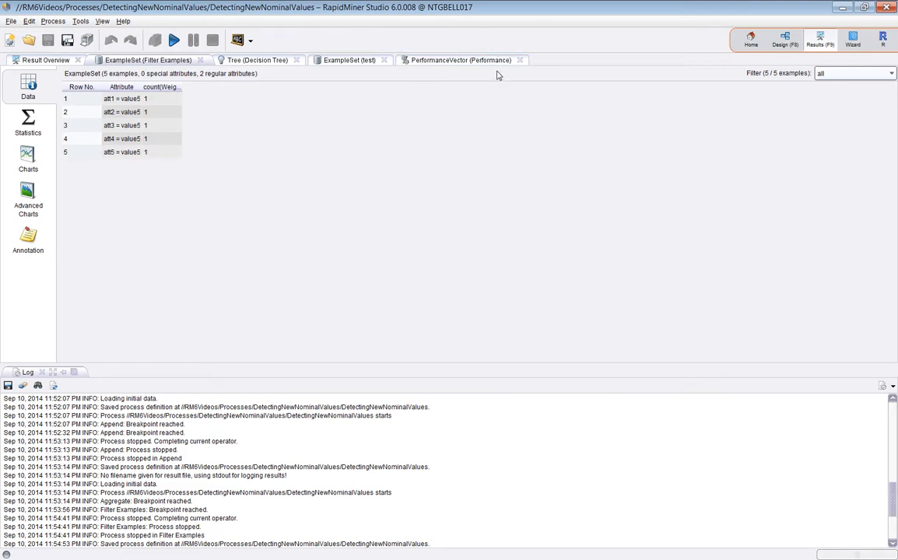
Examine the predictions in the test ExampleSet, marking att2 in row 6, and check the PerformanceVector's accuracy table.
{"action": "left_click", "coordinate": [363, 65]}
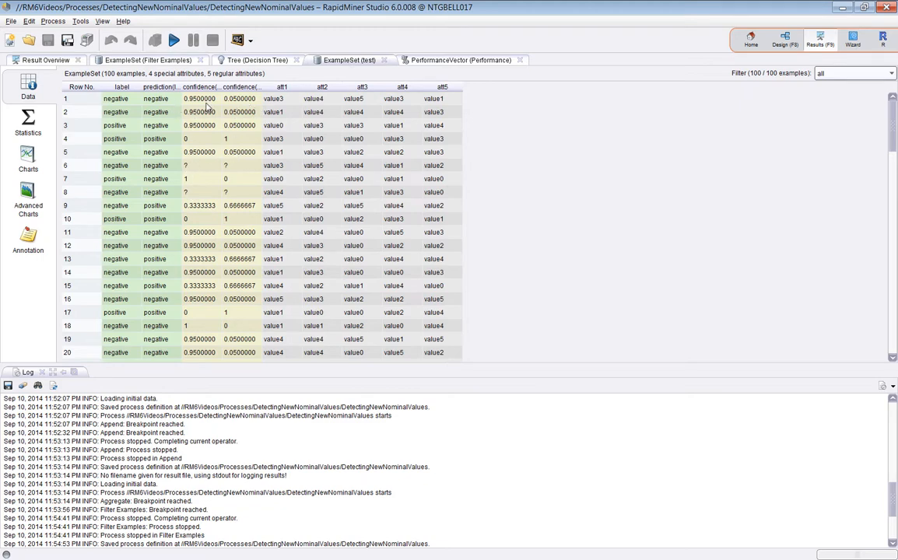
{"action": "left_click", "coordinate": [311, 165]}
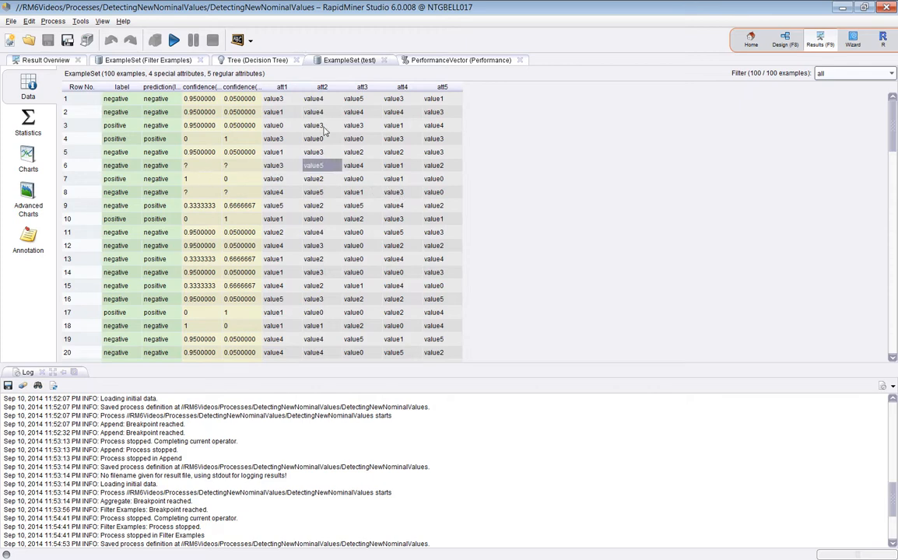
{"action": "left_click", "coordinate": [410, 60]}
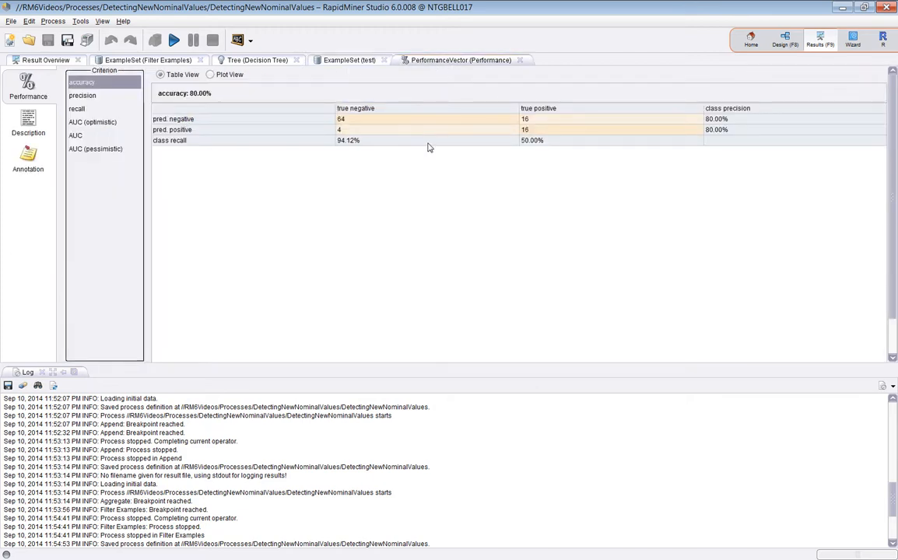
In the decision tree graph, switch to picking mode and move the att2 = value4 leaf away from its neighbour.
{"action": "left_click", "coordinate": [261, 61]}
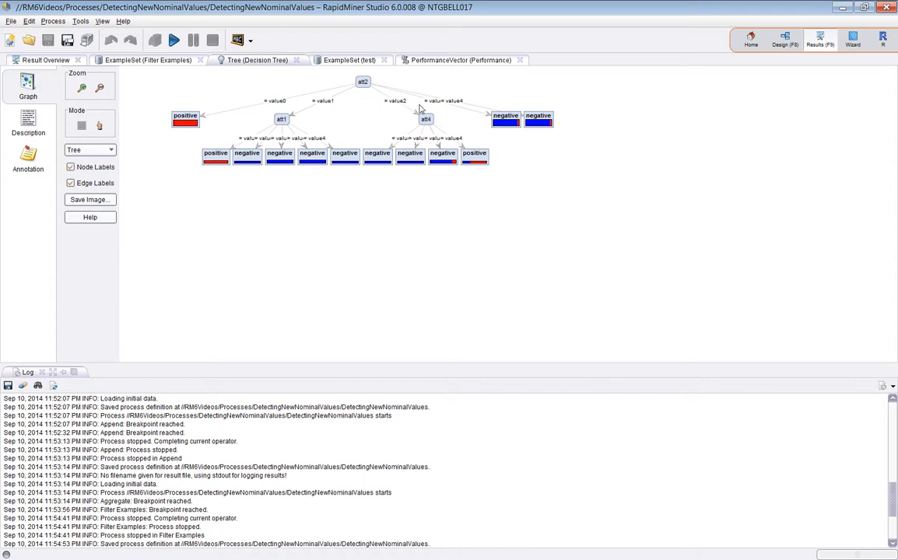
{"action": "left_click", "coordinate": [82, 123]}
{"action": "left_click_drag", "start_coordinate": [550, 121], "coordinate": [575, 94]}
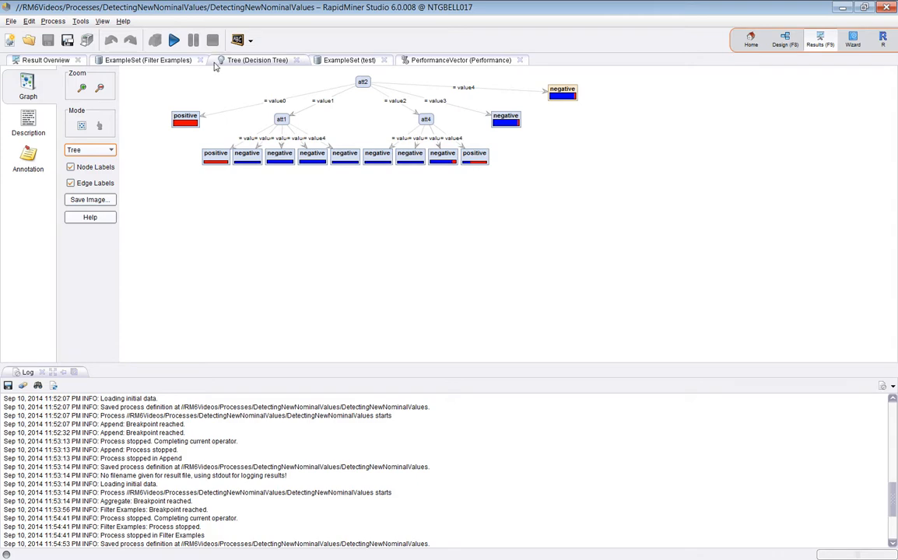
Return to the Filter Examples result set and widen its Attribute column.
{"action": "left_click", "coordinate": [159, 60]}
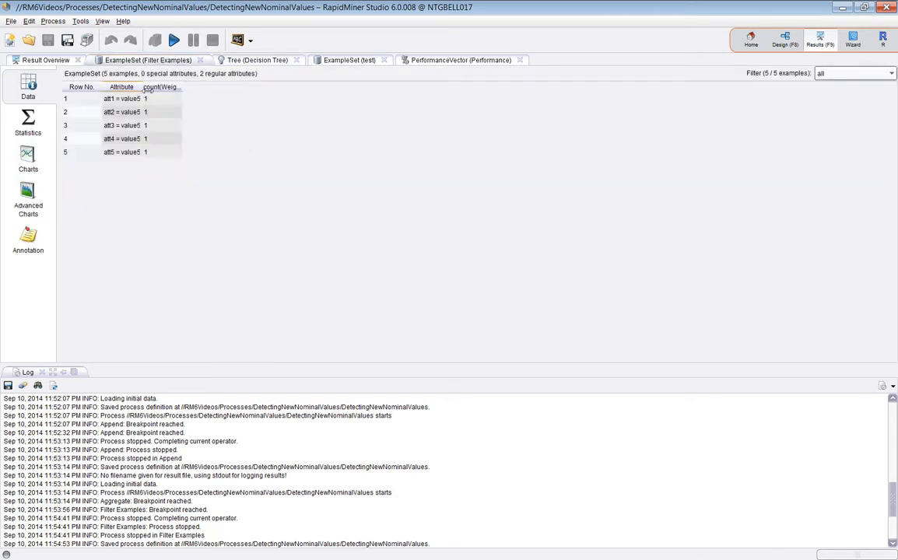
{"action": "left_click_drag", "start_coordinate": [145, 88], "coordinate": [167, 88]}
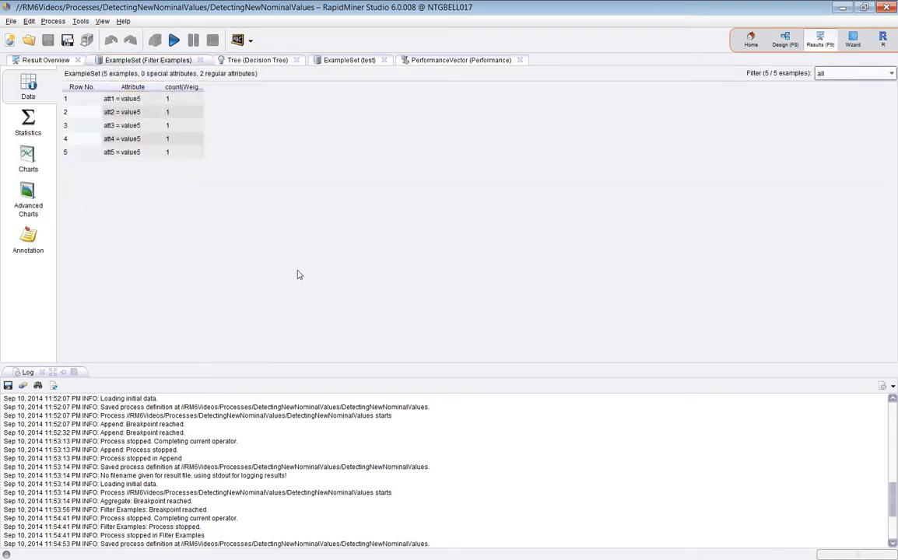